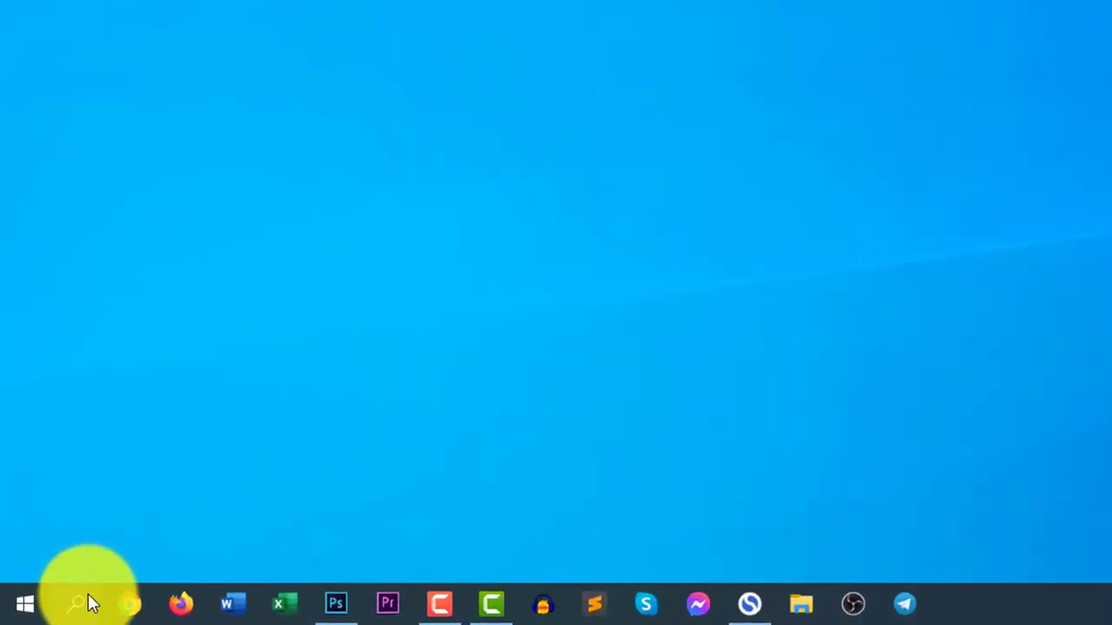
- Open the Windows Temp folder by running the command temp from the Run dialog
{"action": "left_click", "coordinate": [49, 614]}
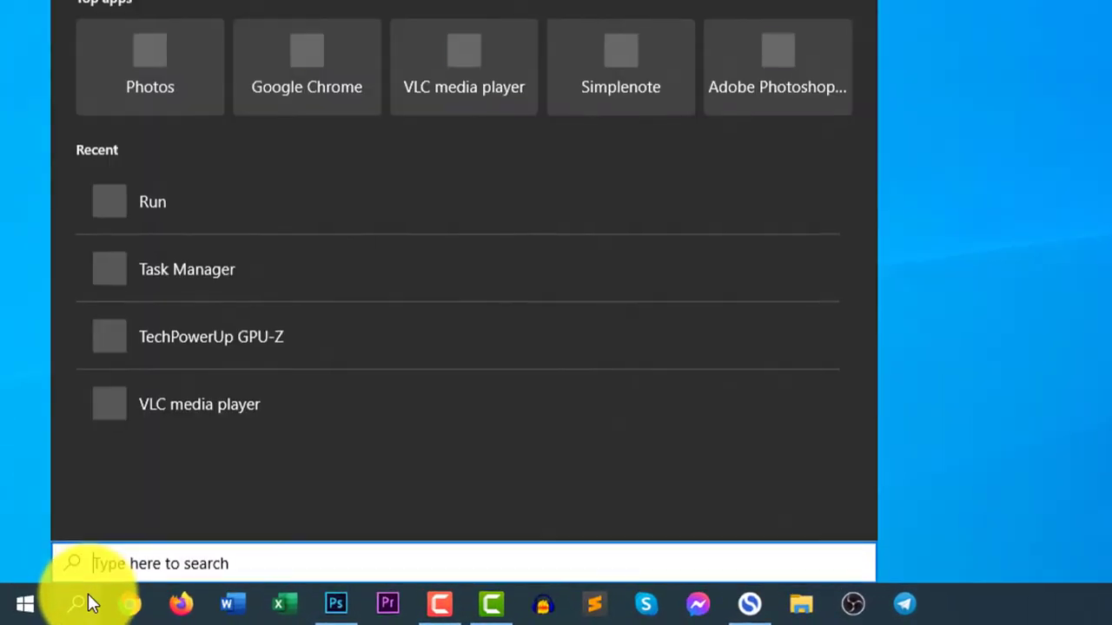
{"action": "type", "text": "run"}
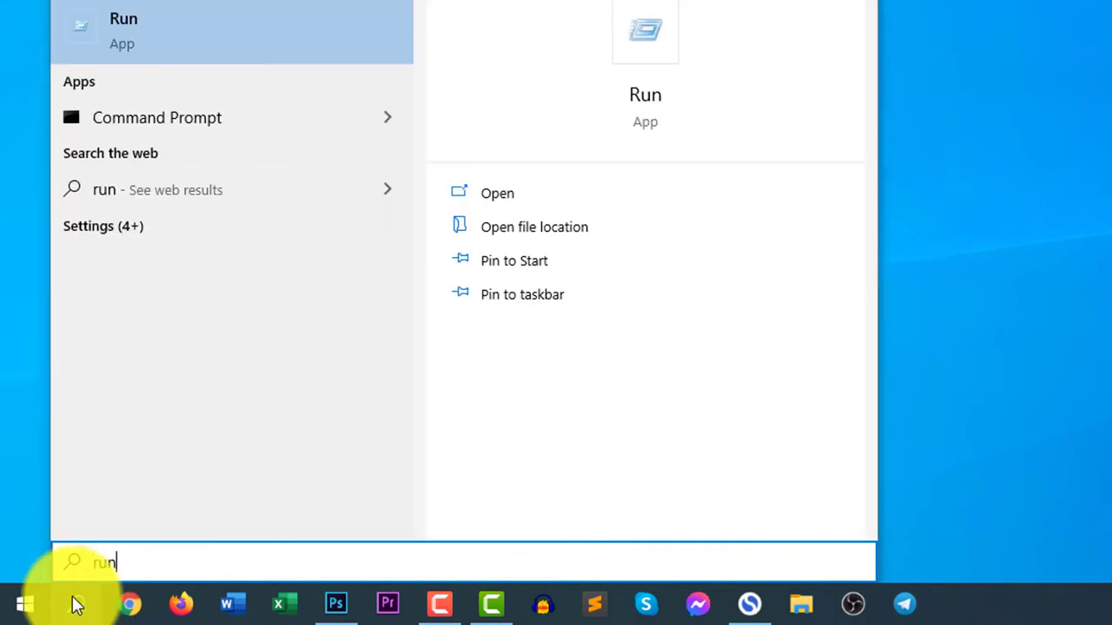
{"action": "left_click", "coordinate": [249, 30]}
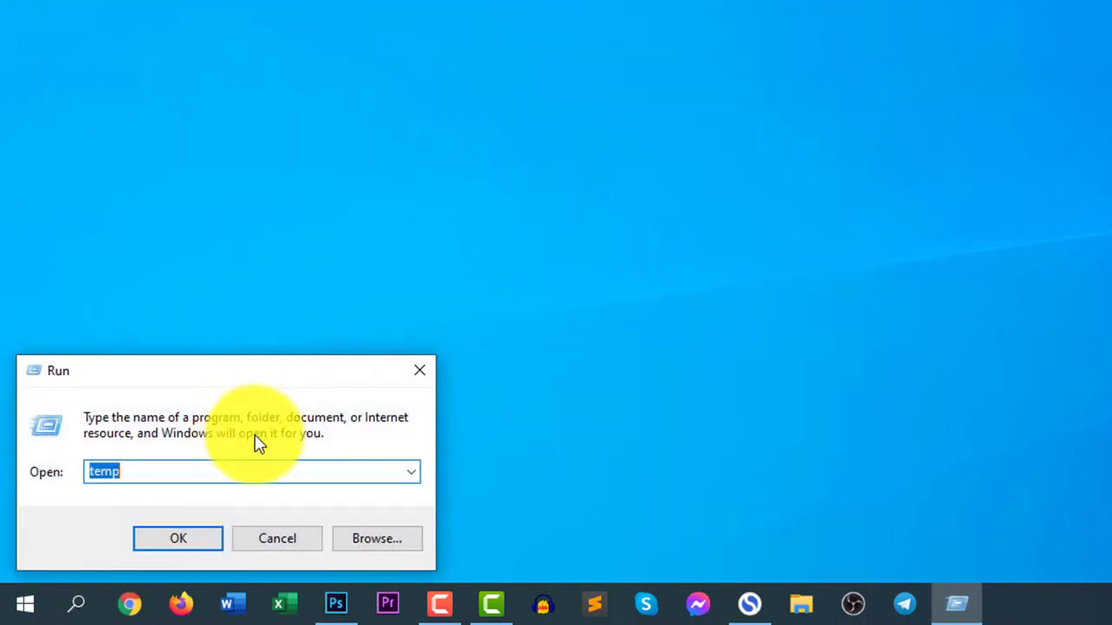
{"action": "type", "text": "temp"}
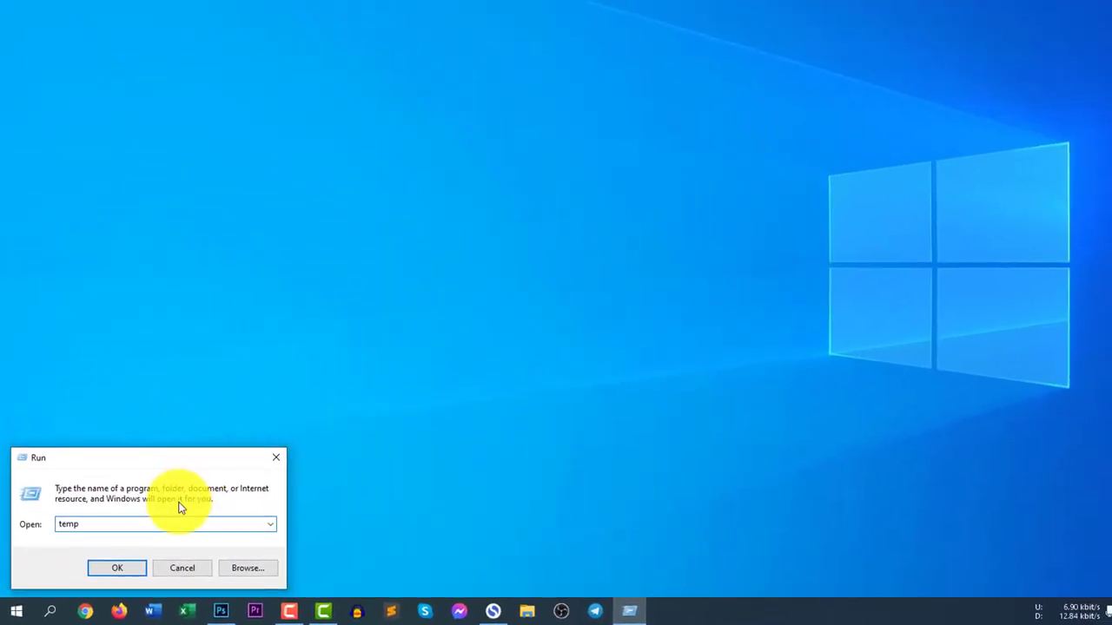
{"action": "left_click", "coordinate": [131, 566]}
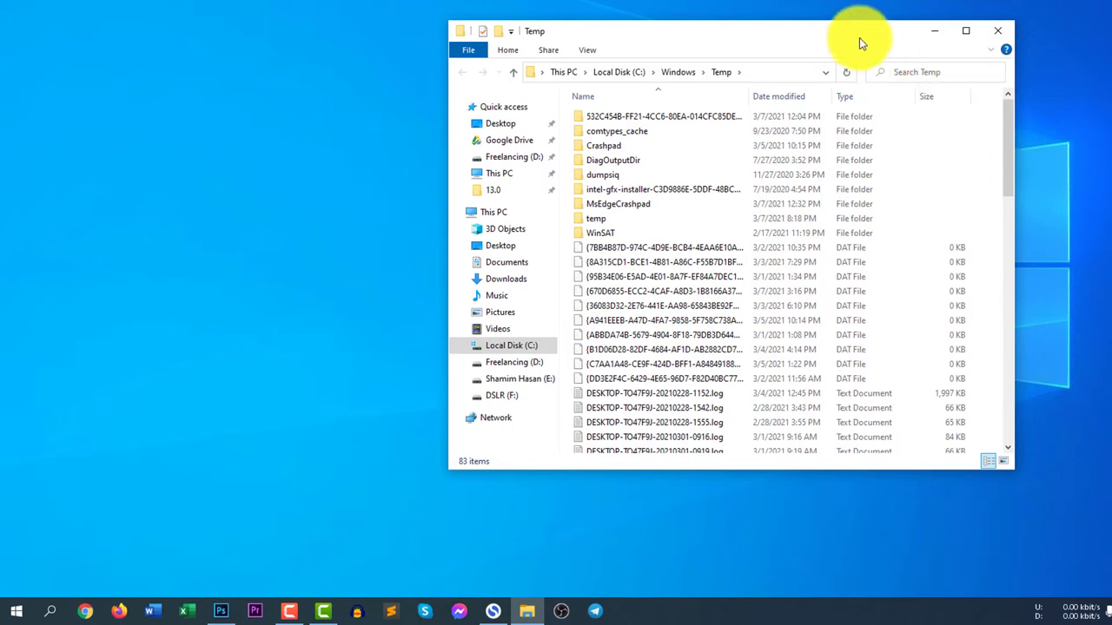
- Permanently delete everything in the Windows Temp folder with administrator permission, skip all files in use, and close the folder
{"action": "left_click_drag", "start_coordinate": [859, 38], "coordinate": [842, 37]}
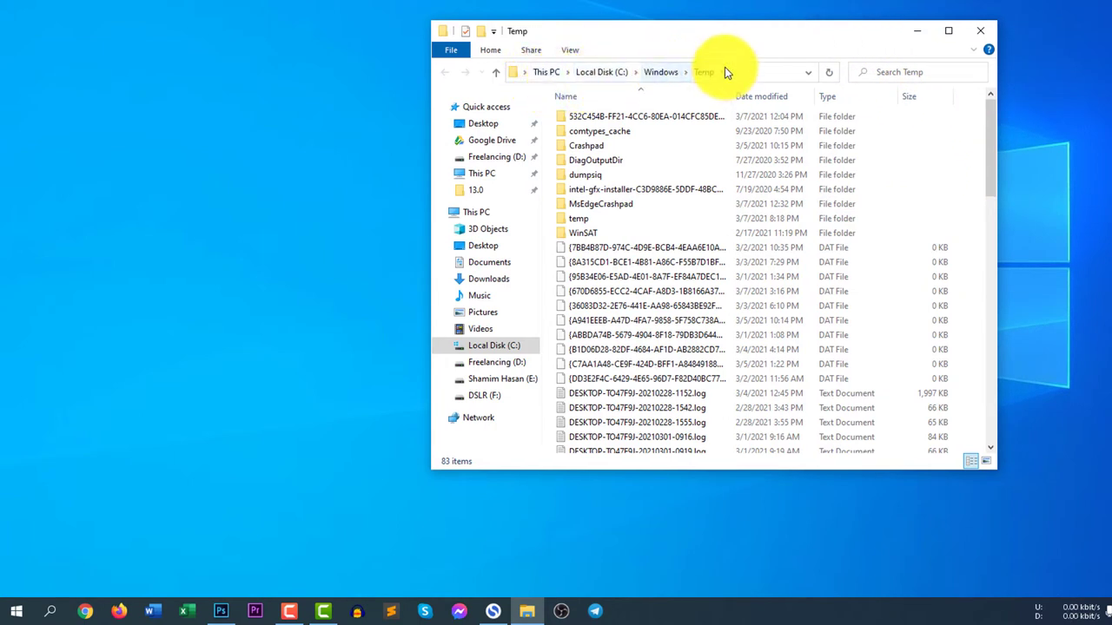
{"action": "key", "text": "ctrl+a"}
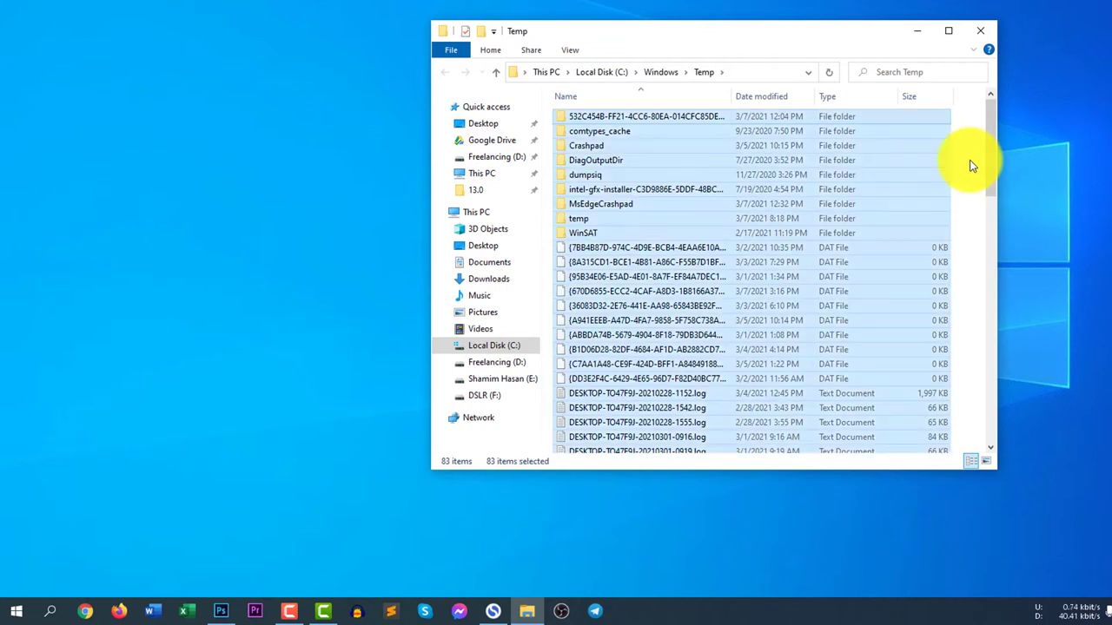
{"action": "key", "text": "Delete"}
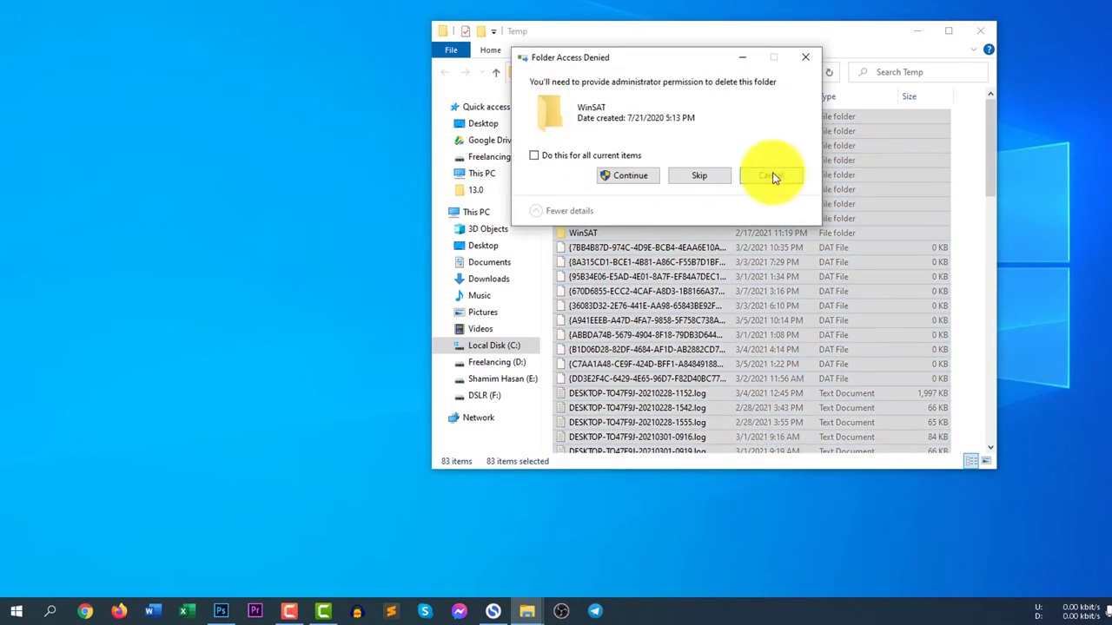
{"action": "left_click", "coordinate": [614, 176]}
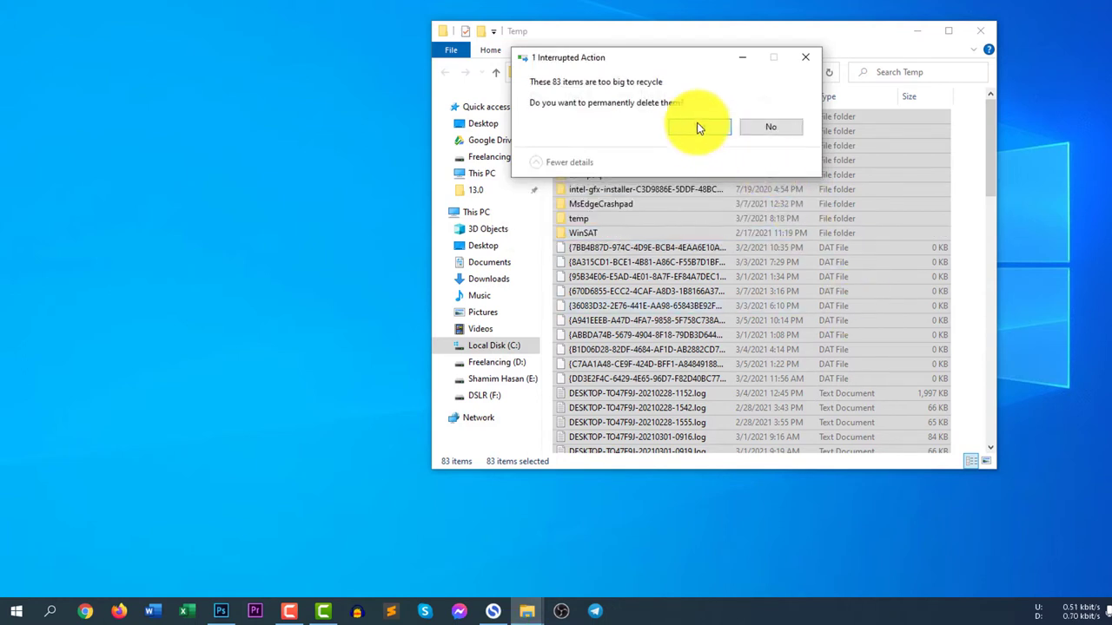
{"action": "left_click", "coordinate": [697, 127]}
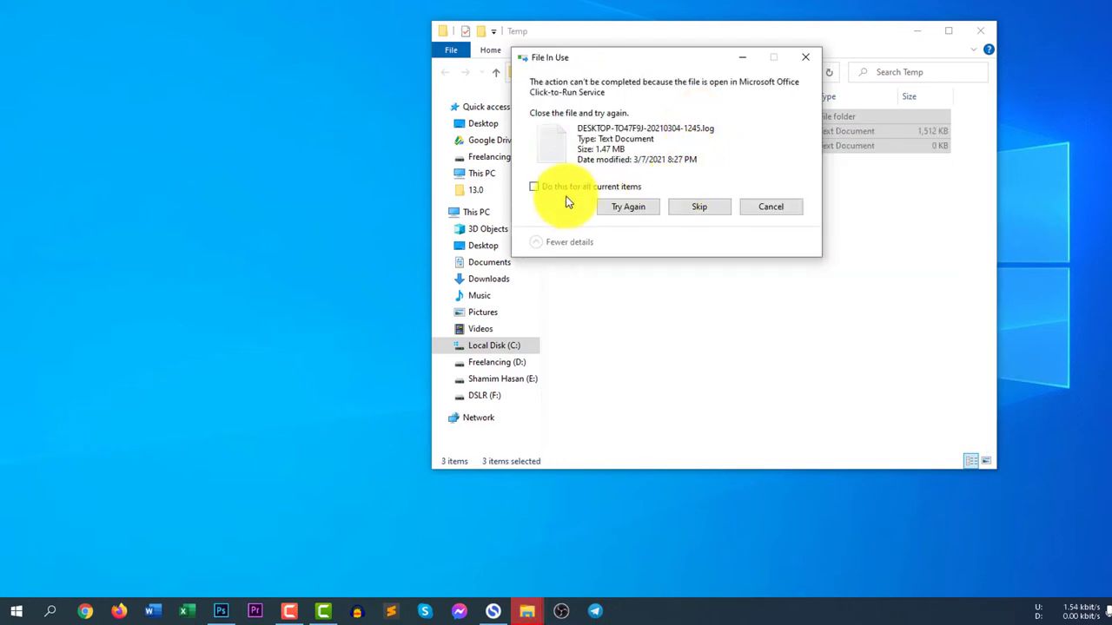
{"action": "left_click", "coordinate": [562, 187]}
{"action": "left_click", "coordinate": [704, 207]}
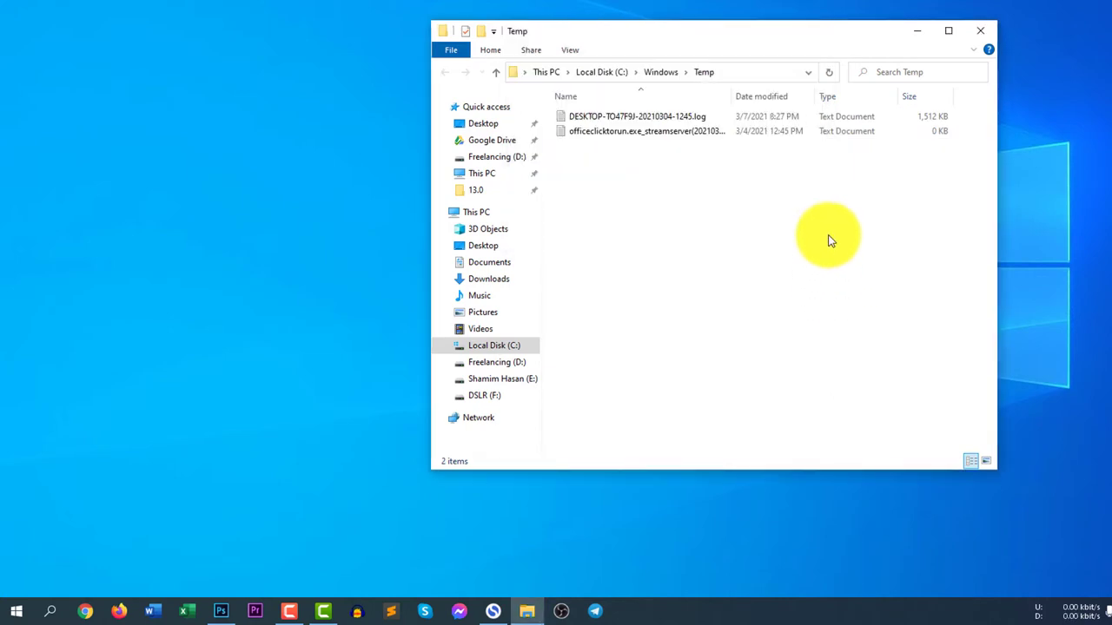
{"action": "left_click", "coordinate": [980, 30]}
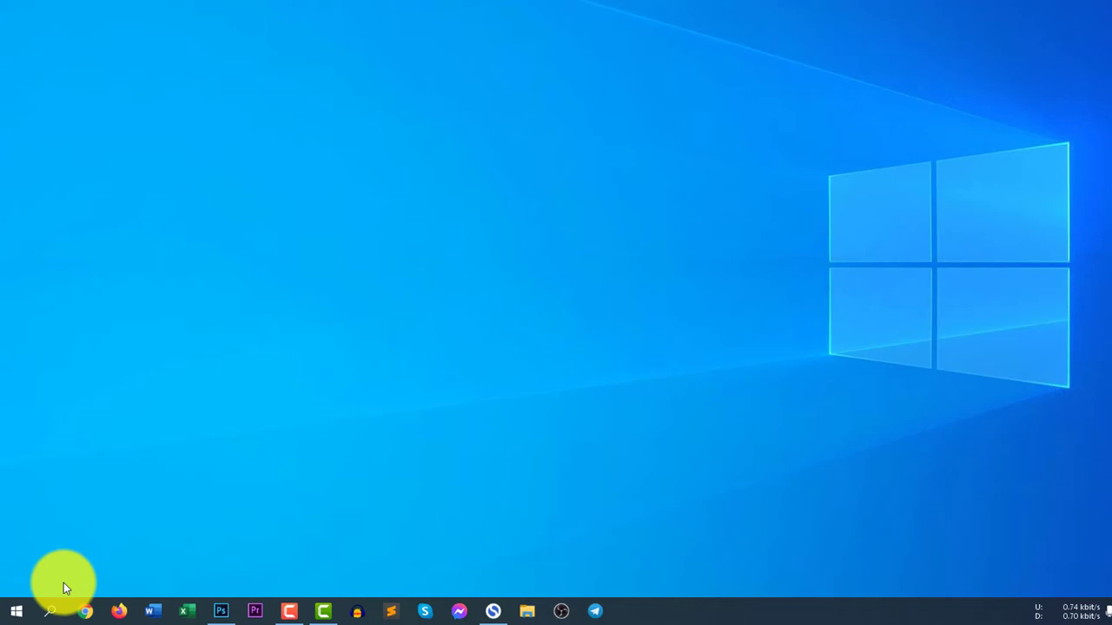
- Open the user account's Temp folder by running %temp% from the Run dialog
{"action": "left_click", "coordinate": [50, 610]}
{"action": "type", "text": "run"}
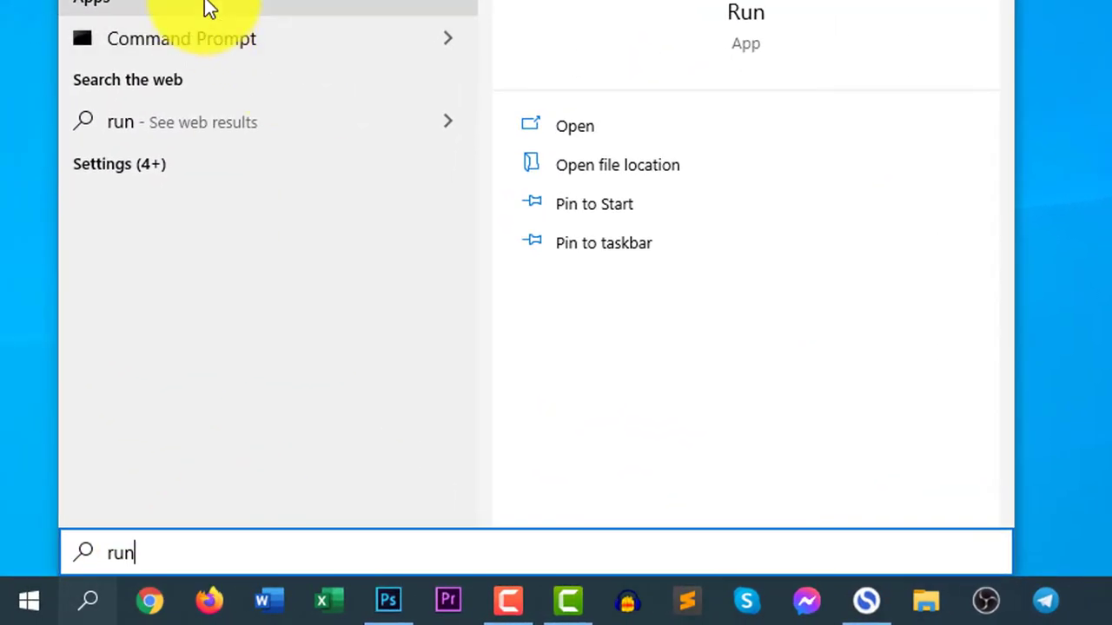
{"action": "key", "text": "Return"}
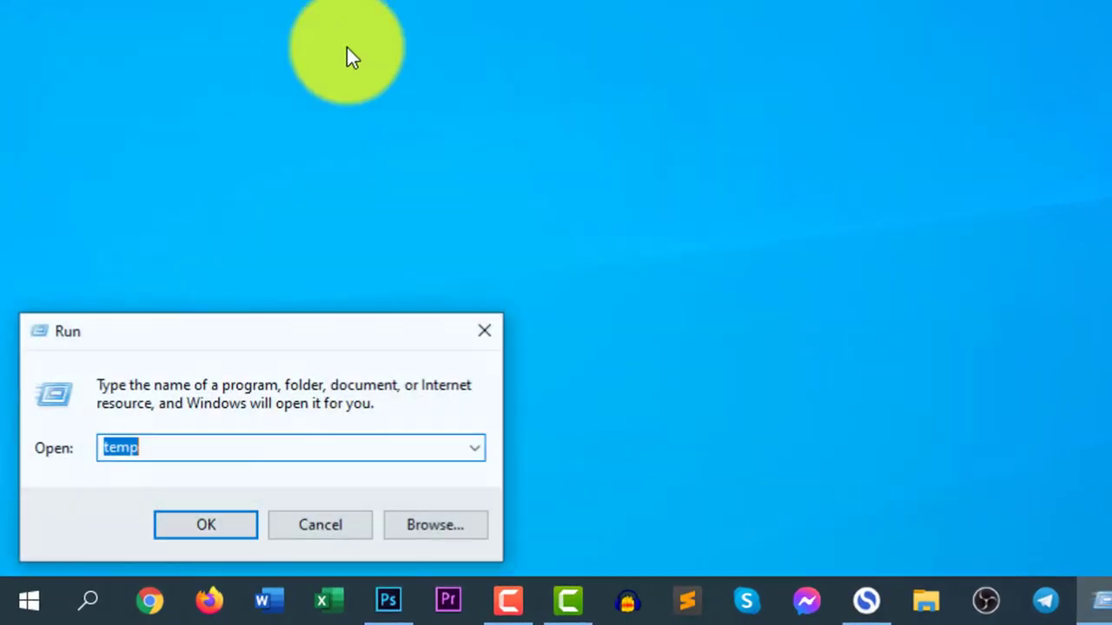
{"action": "key", "text": "BackSpace"}
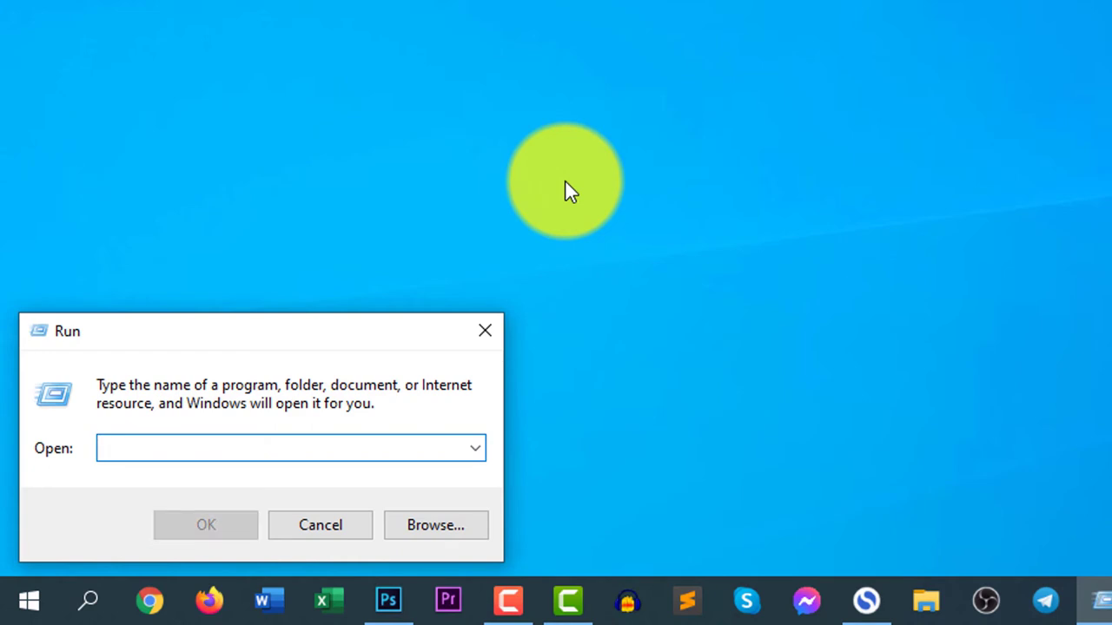
{"action": "type", "text": "%"}
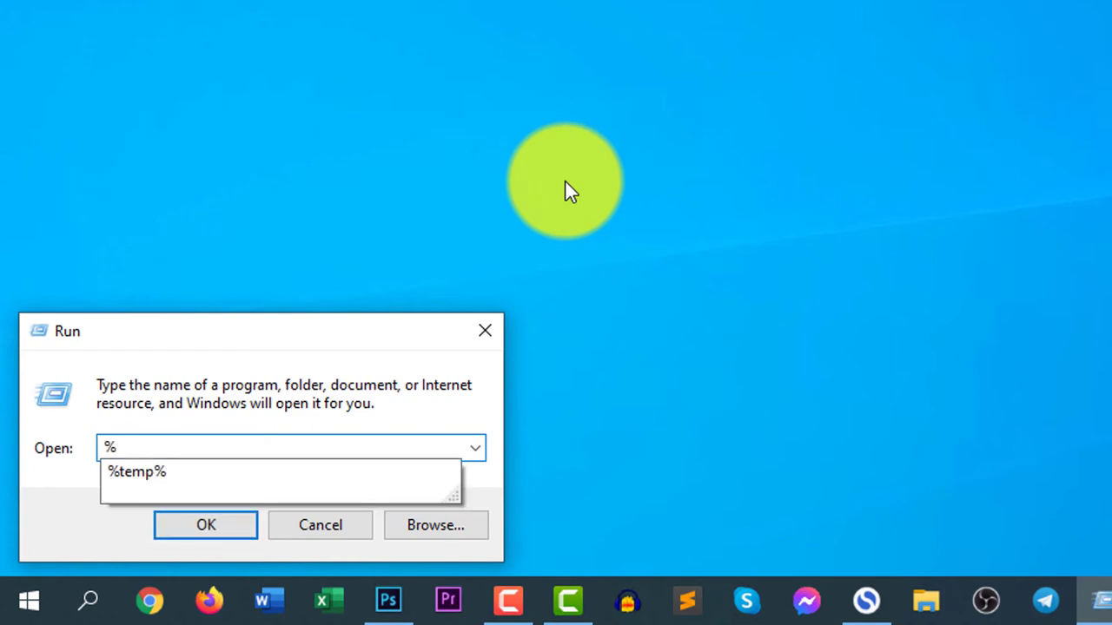
{"action": "type", "text": "temp%"}
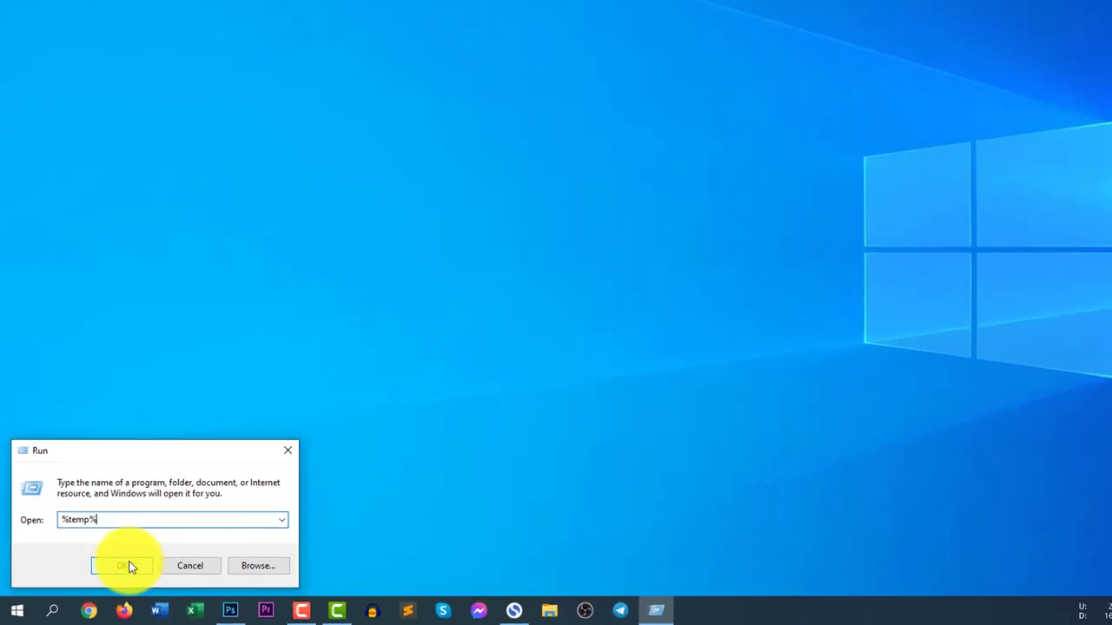
{"action": "left_click", "coordinate": [124, 565]}
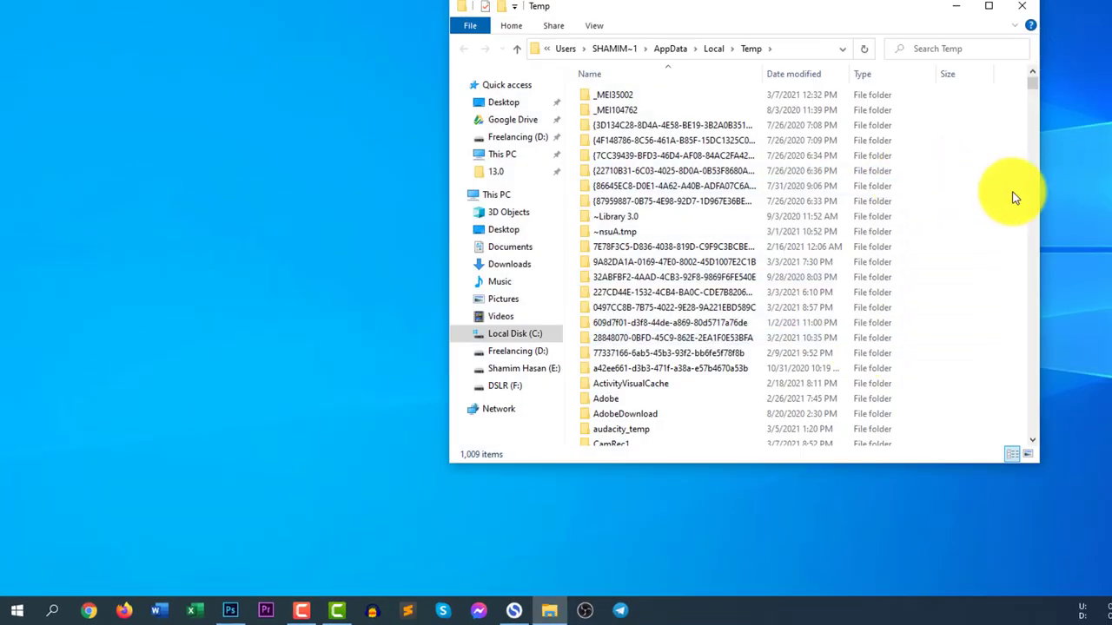
- Delete everything in the user account's Temp folder with administrator permission, skip all items in use, and close the folder
{"action": "key", "text": "ctrl+a"}
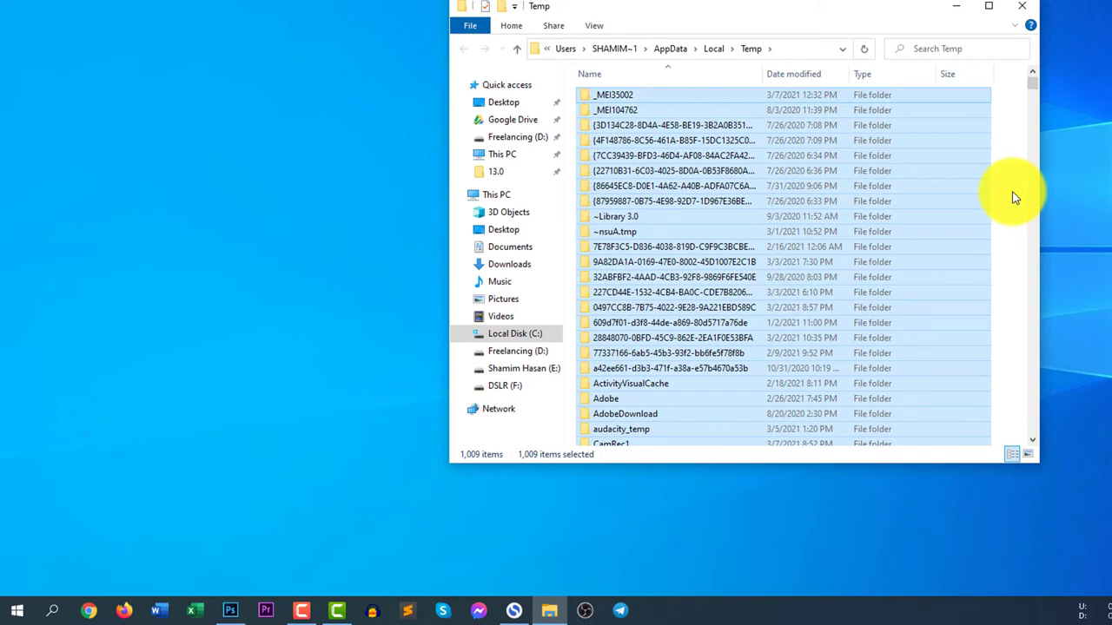
{"action": "key", "text": "Delete"}
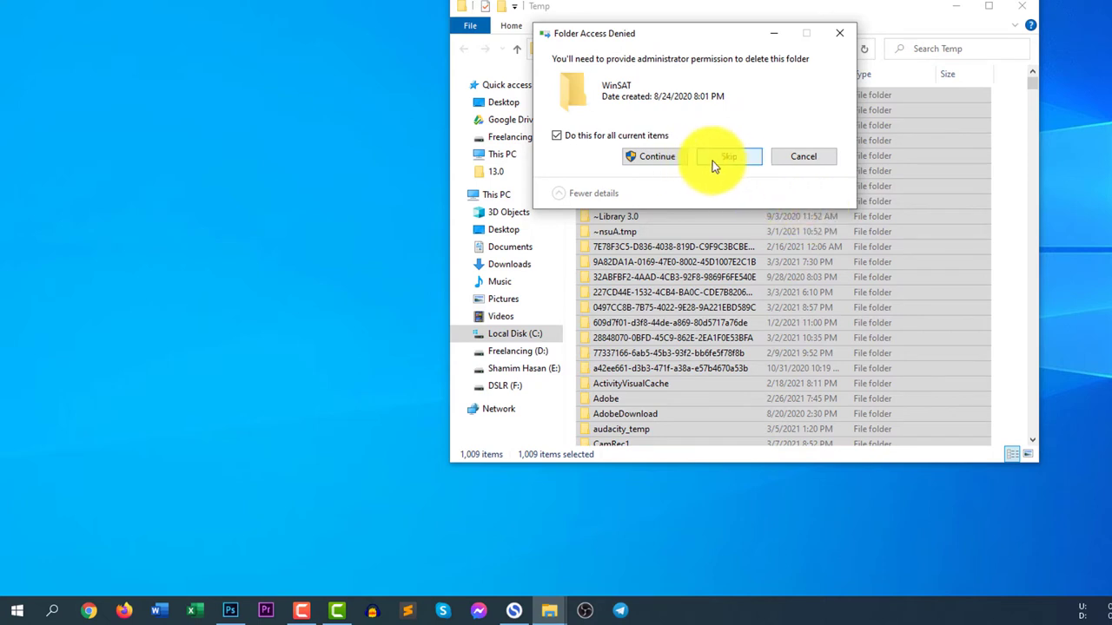
{"action": "left_click", "coordinate": [655, 157]}
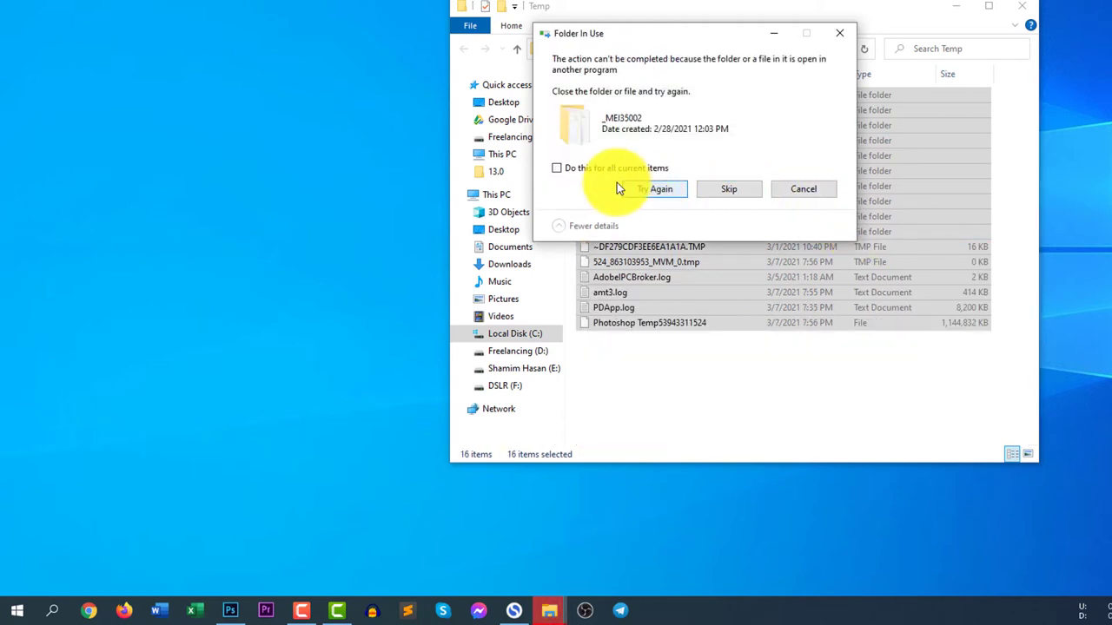
{"action": "left_click", "coordinate": [572, 170]}
{"action": "left_click", "coordinate": [731, 188]}
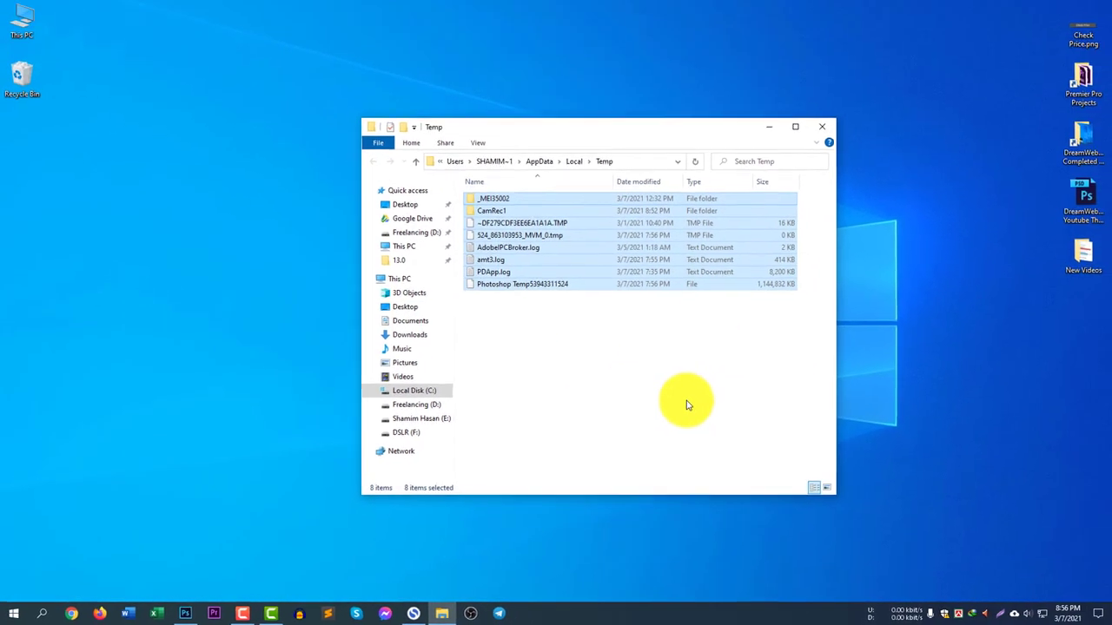
{"action": "left_click", "coordinate": [803, 367]}
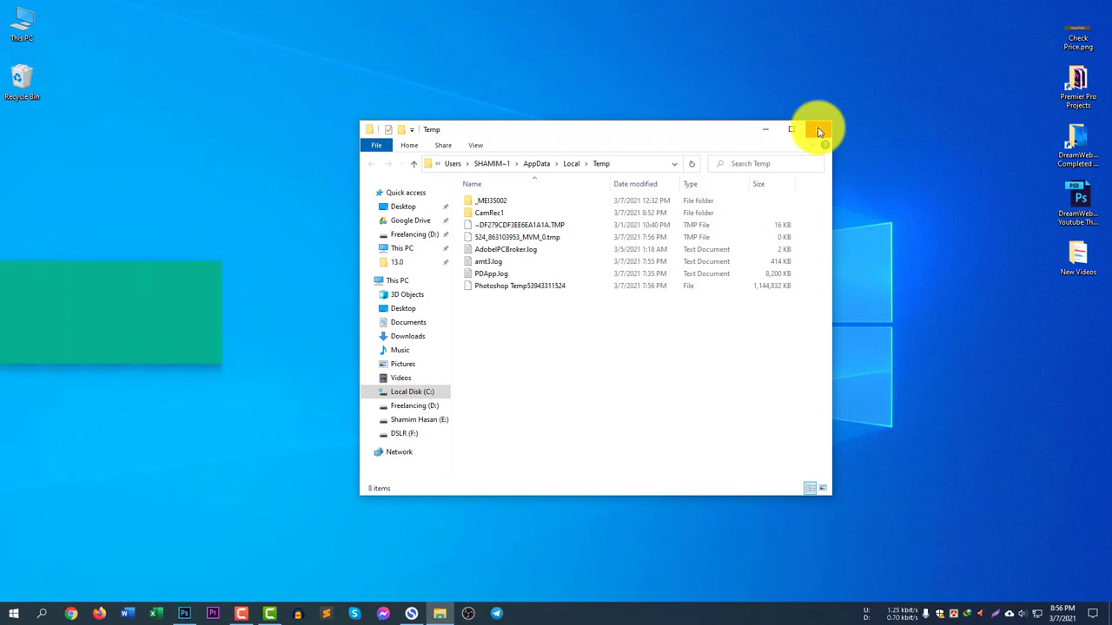
{"action": "left_click", "coordinate": [819, 131]}
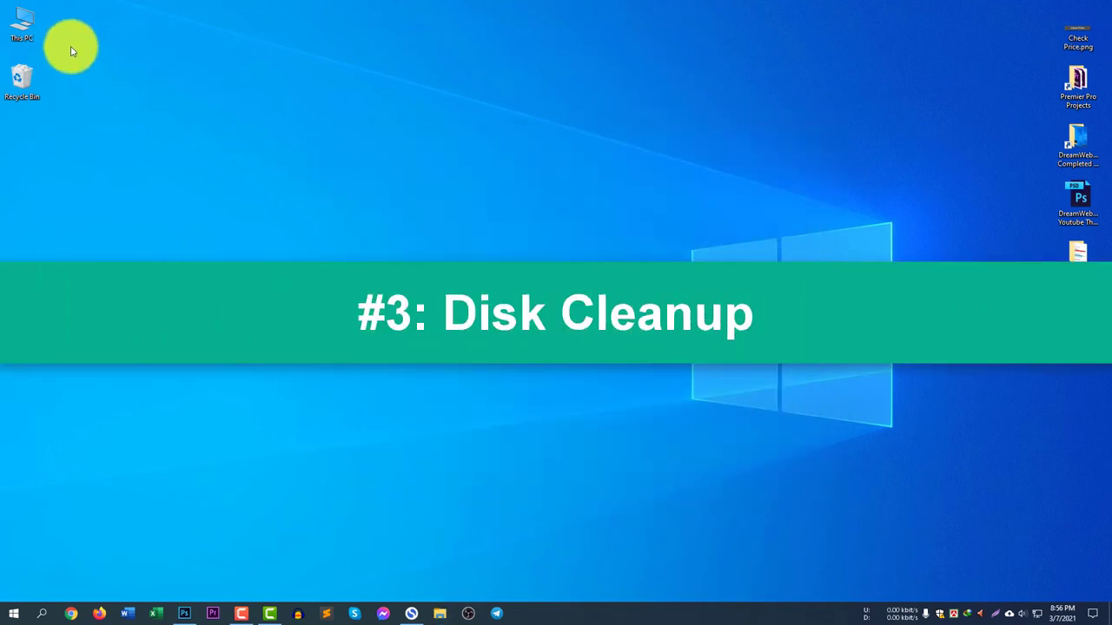
- Launch Disk Cleanup for Local Disk (C:) from the drive's properties in This PC
{"action": "double_click", "coordinate": [22, 25]}
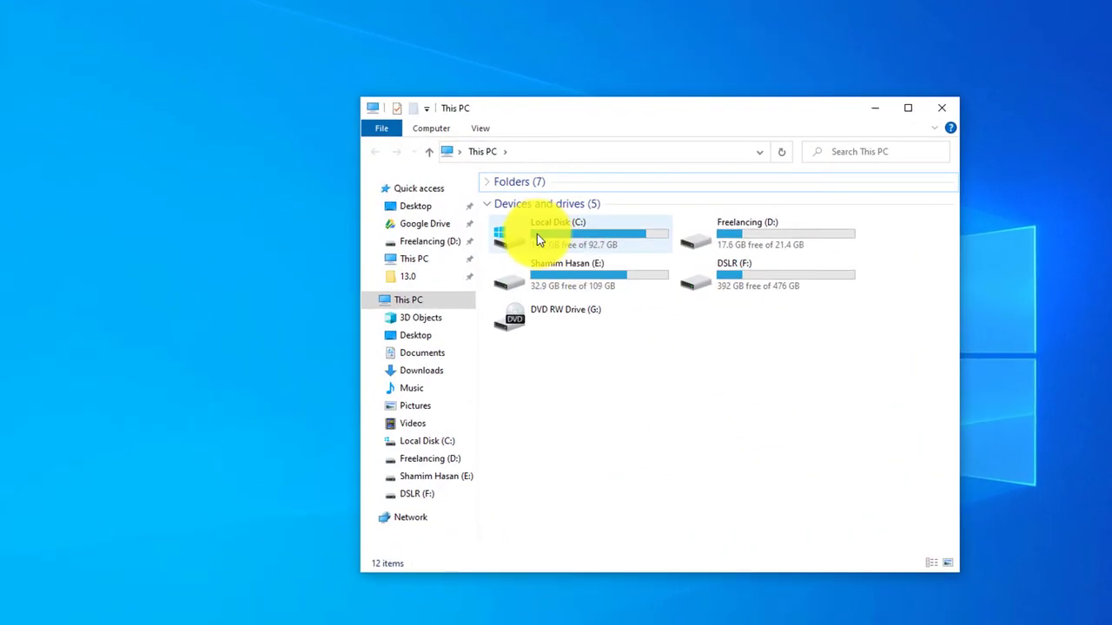
{"action": "left_click", "coordinate": [498, 220]}
{"action": "right_click", "coordinate": [535, 235]}
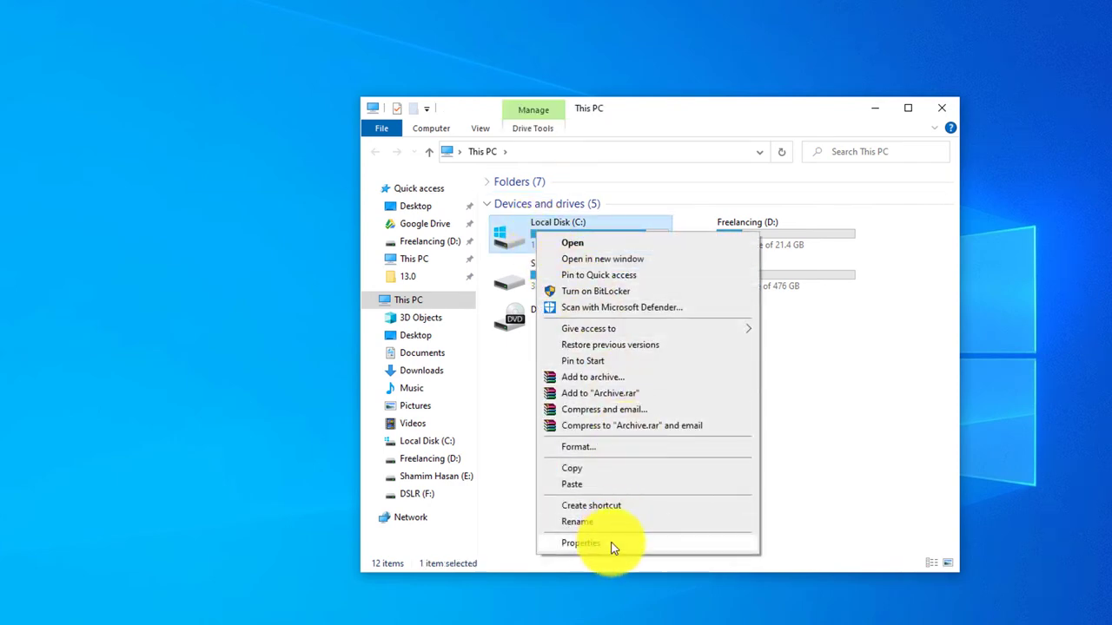
{"action": "left_click", "coordinate": [580, 543]}
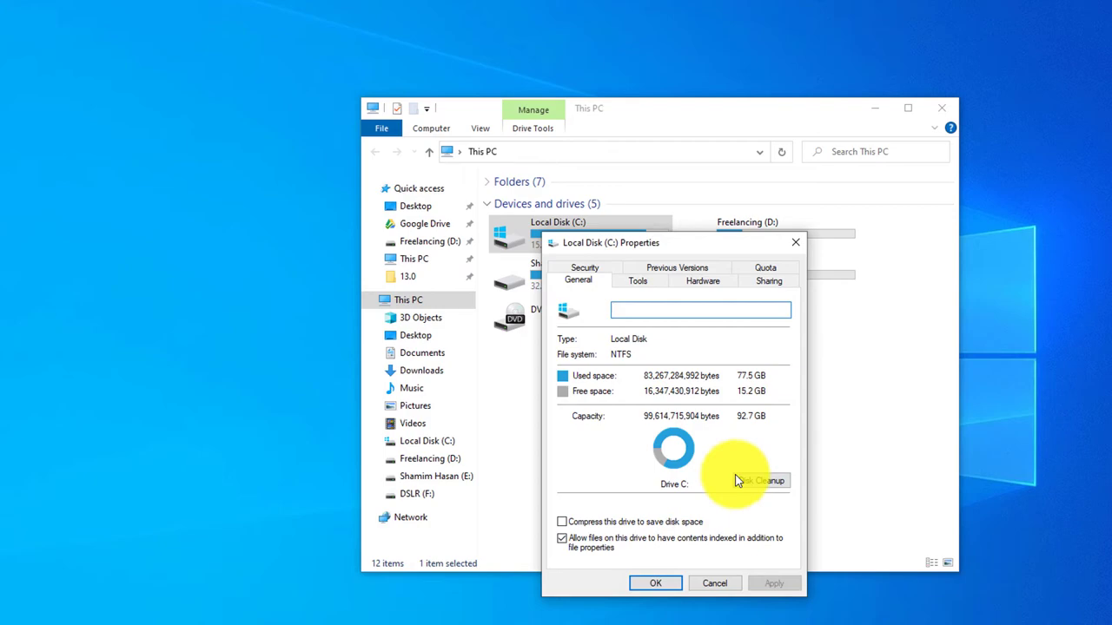
{"action": "left_click", "coordinate": [763, 482]}
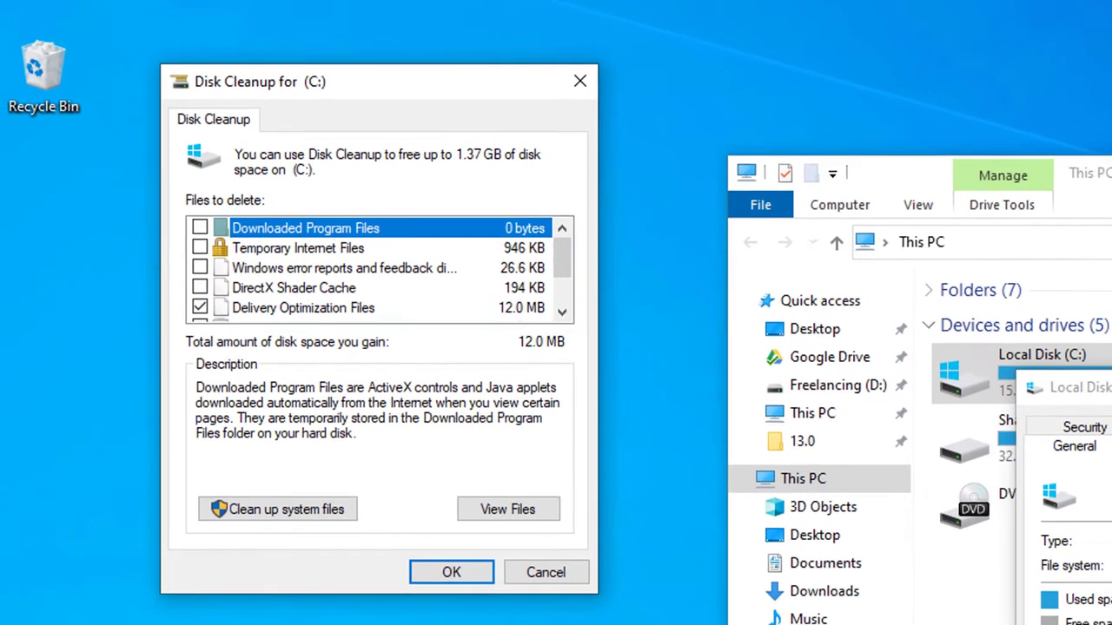
- Mark all file categories for deletion on drive C:, including Temporary Internet Files, Windows error reports, DirectX Shader Cache, Recycle Bin, Temporary files and Thumbnails
{"action": "left_click_drag", "start_coordinate": [568, 261], "coordinate": [497, 225]}
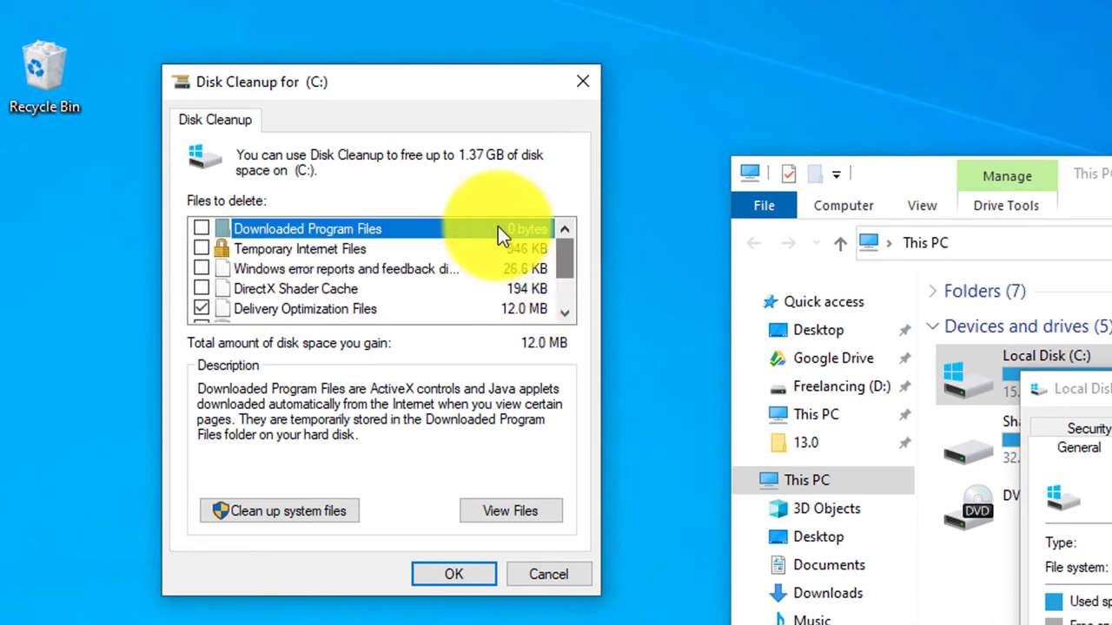
{"action": "left_click", "coordinate": [199, 228]}
{"action": "left_click", "coordinate": [201, 249]}
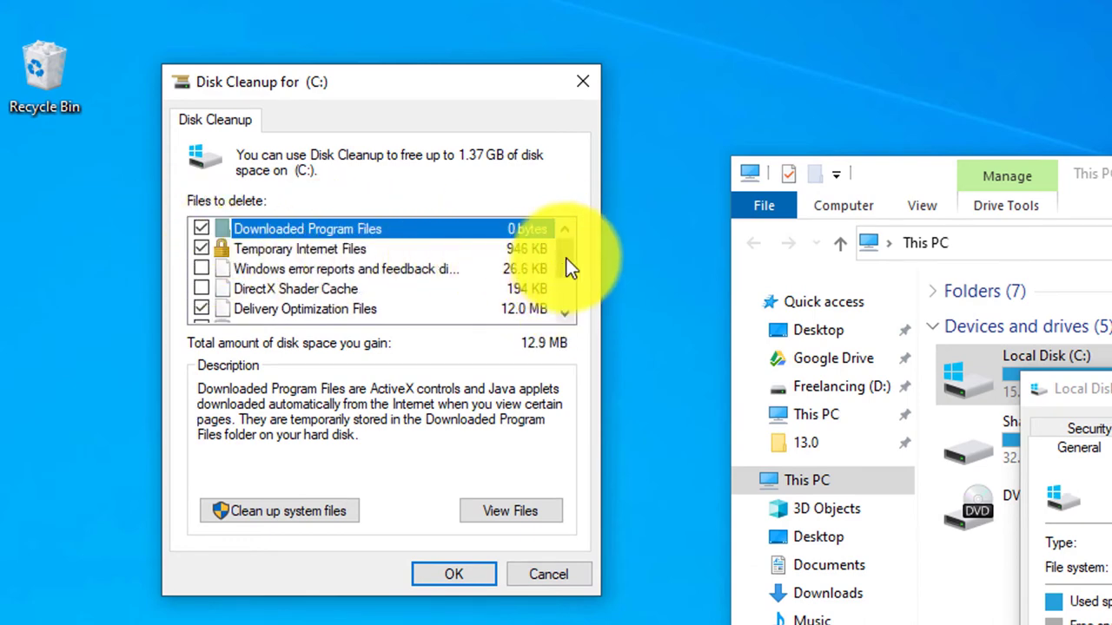
{"action": "left_click_drag", "start_coordinate": [566, 266], "coordinate": [564, 294]}
{"action": "left_click", "coordinate": [201, 269]}
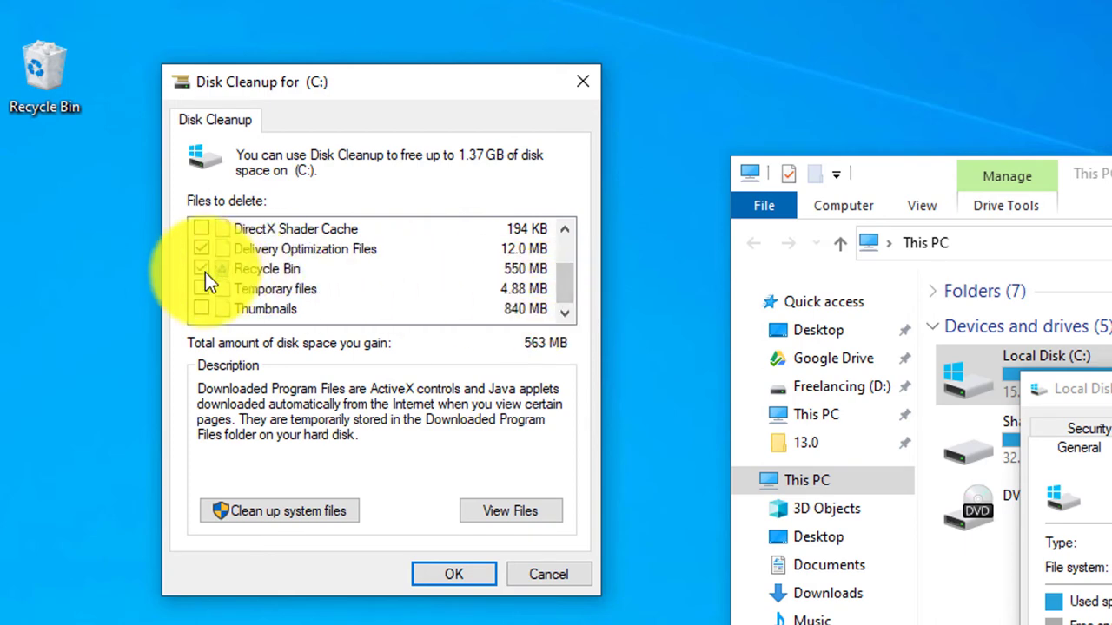
{"action": "left_click", "coordinate": [200, 289]}
{"action": "left_click", "coordinate": [201, 309]}
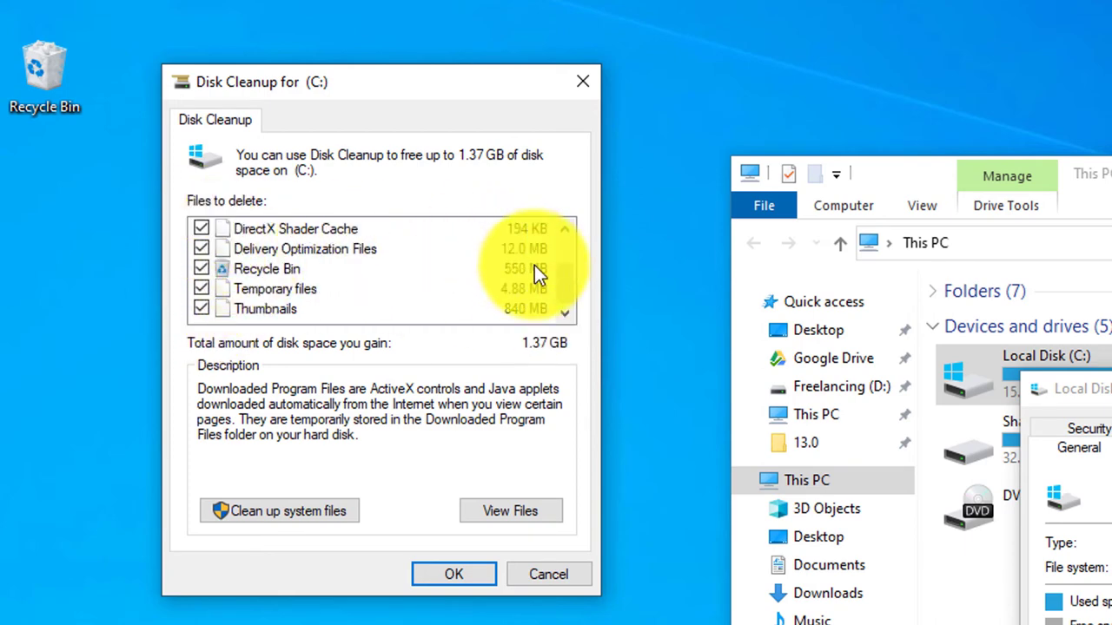
{"action": "left_click_drag", "start_coordinate": [559, 269], "coordinate": [557, 251]}
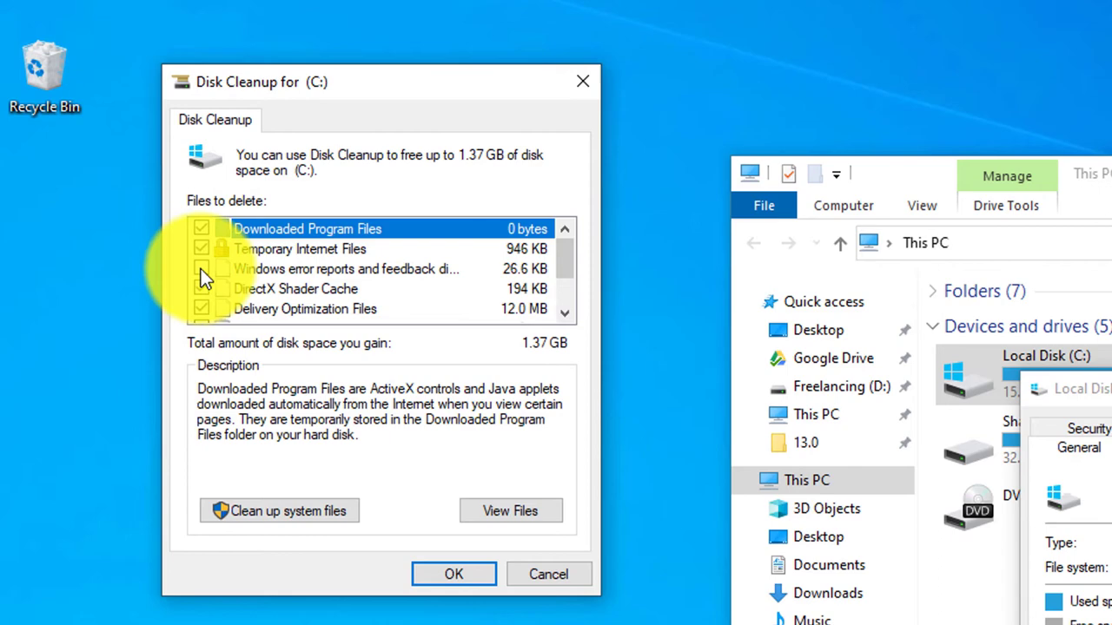
{"action": "left_click", "coordinate": [200, 269]}
{"action": "left_click", "coordinate": [553, 250]}
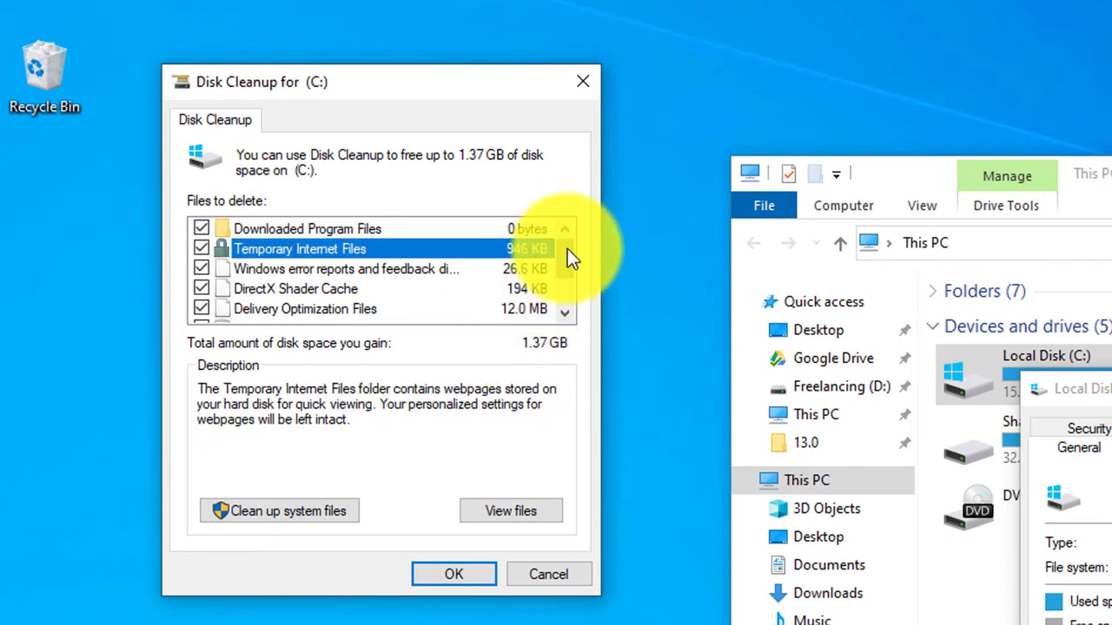
{"action": "scroll", "coordinate": [568, 249], "scroll_direction": "down", "scroll_amount": 2}
{"action": "scroll", "coordinate": [573, 250], "scroll_direction": "up", "scroll_amount": 2}
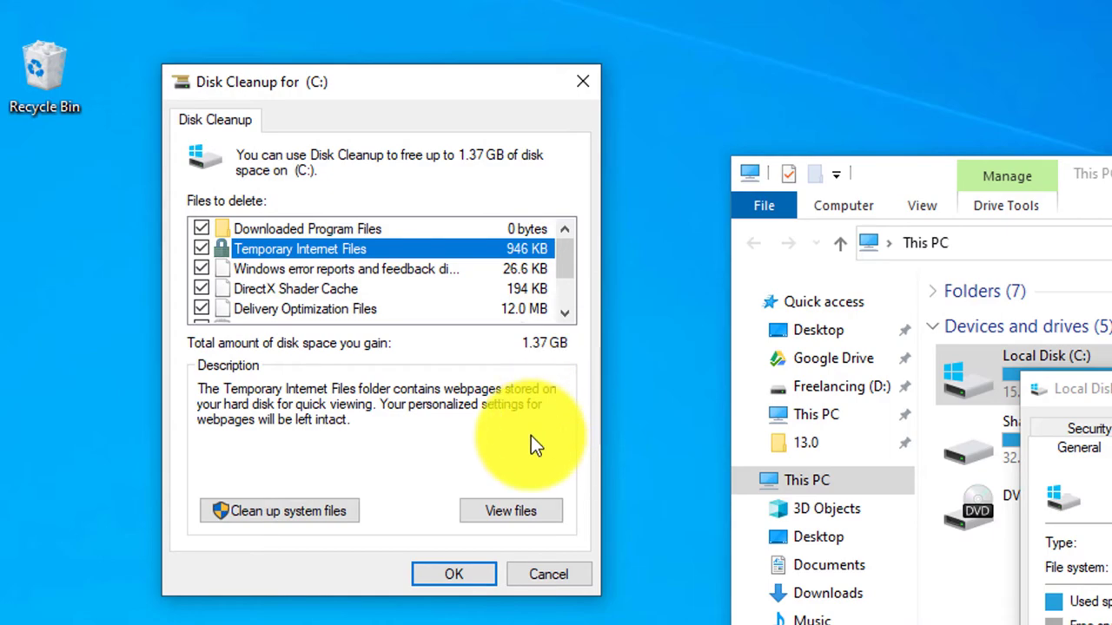
- Run the cleanup on drive C:, confirming permanent deletion with administrator permission, and close the drive's properties
{"action": "left_click", "coordinate": [453, 574]}
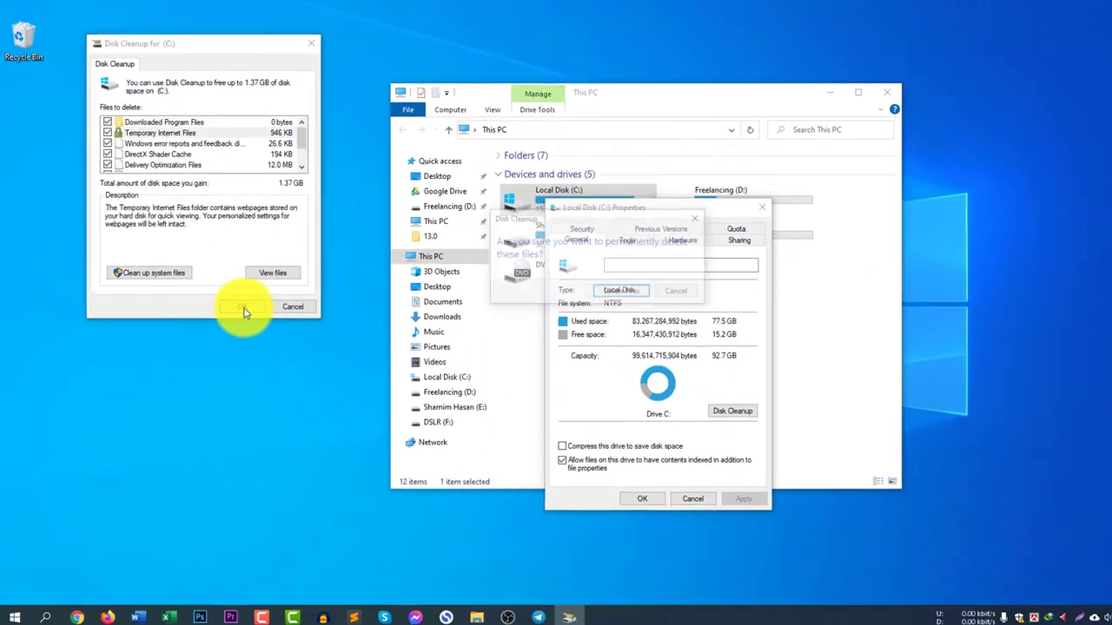
{"action": "left_click", "coordinate": [623, 290]}
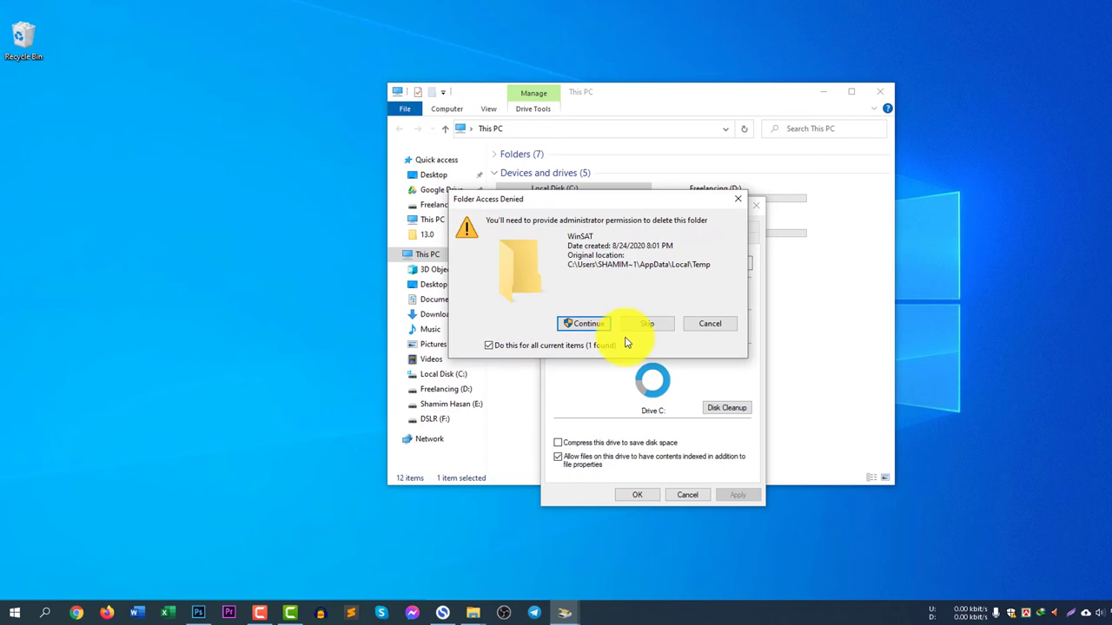
{"action": "left_click", "coordinate": [584, 324]}
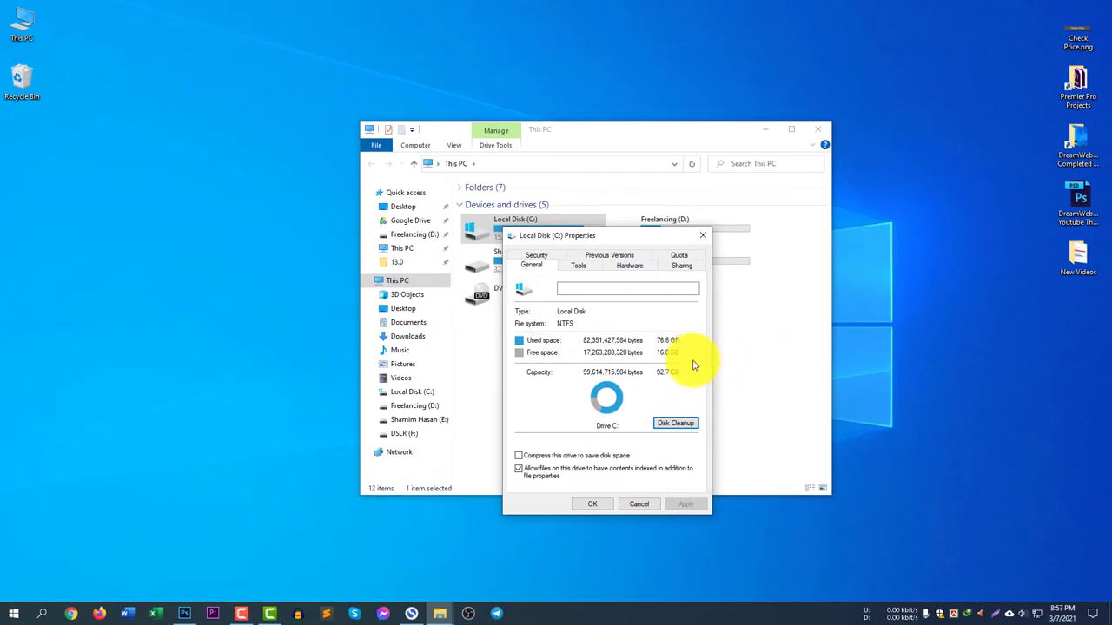
{"action": "left_click", "coordinate": [608, 505]}
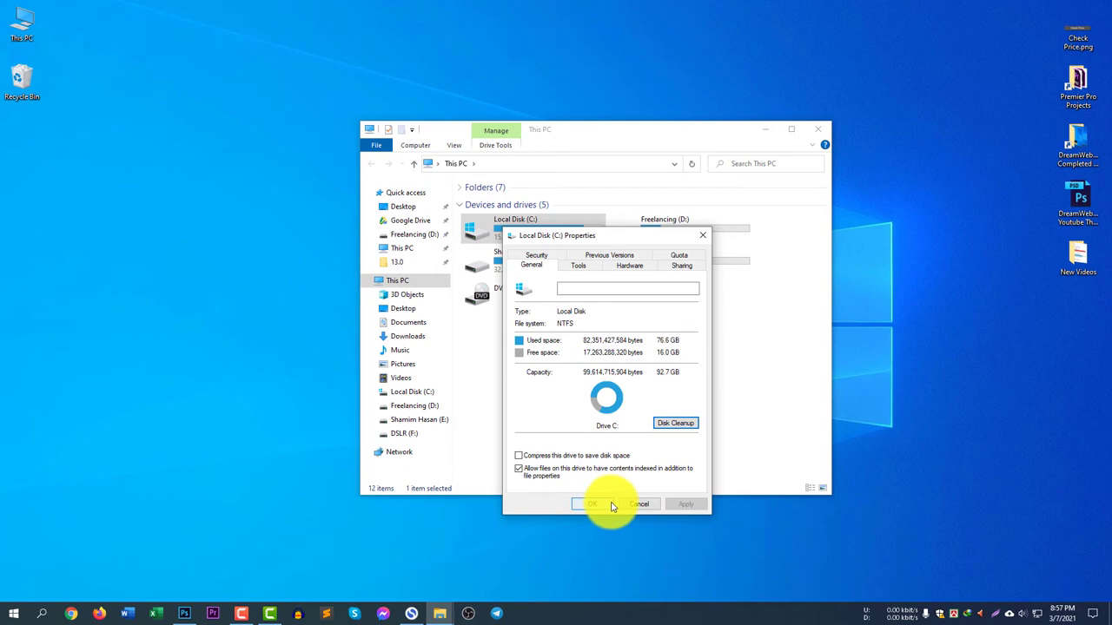
{"action": "key", "text": "super+d"}
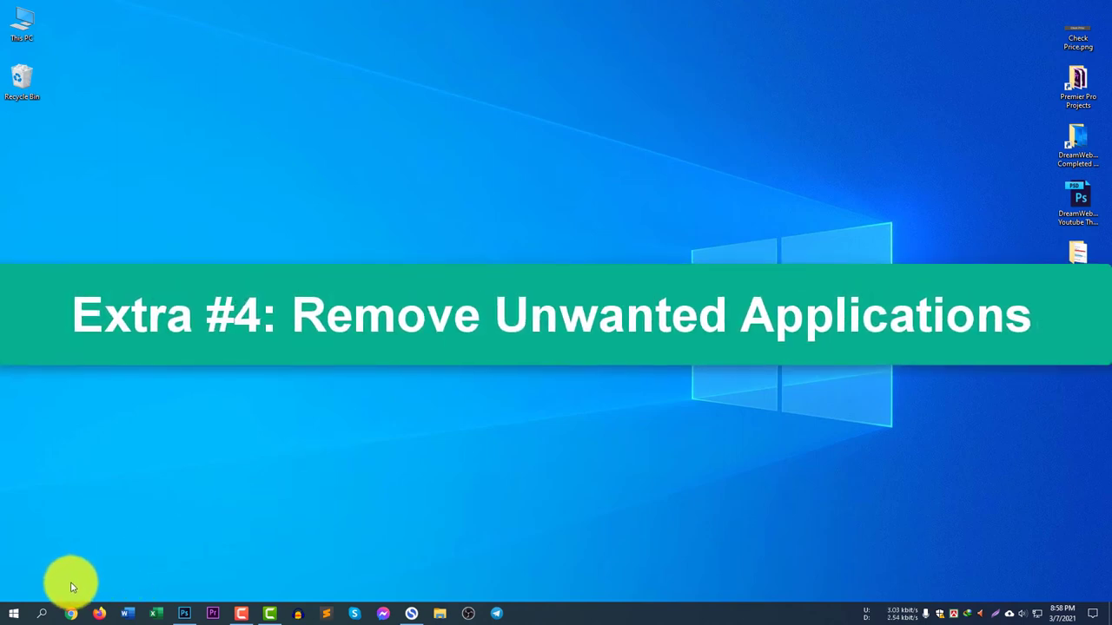
- Search Windows for "remove pro" and open the Add or remove programs settings
{"action": "left_click", "coordinate": [45, 614]}
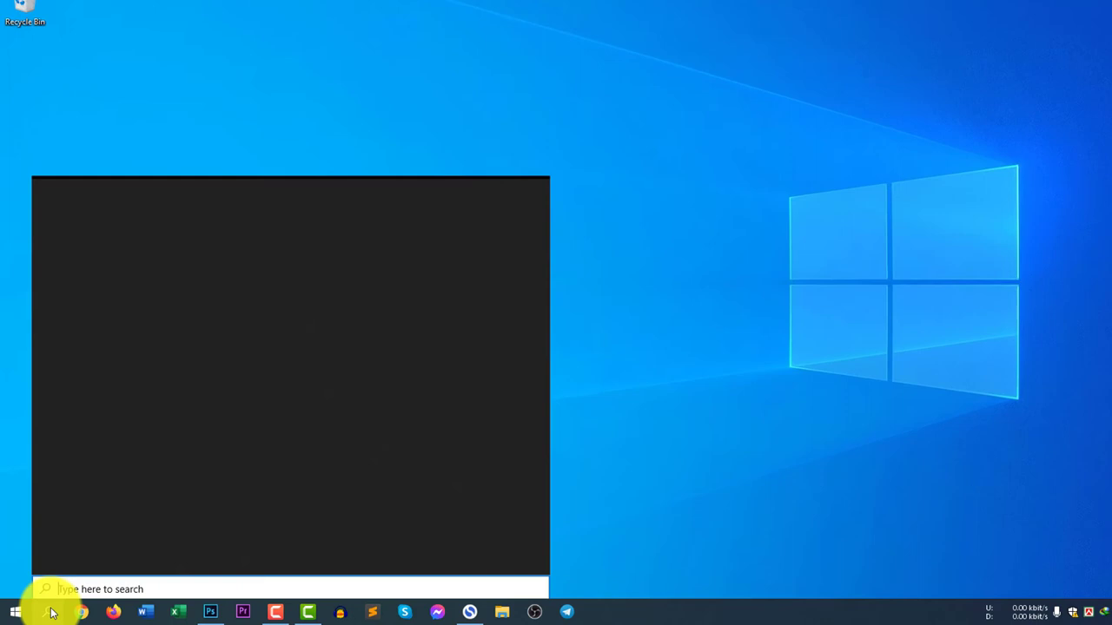
{"action": "type", "text": "remove pro"}
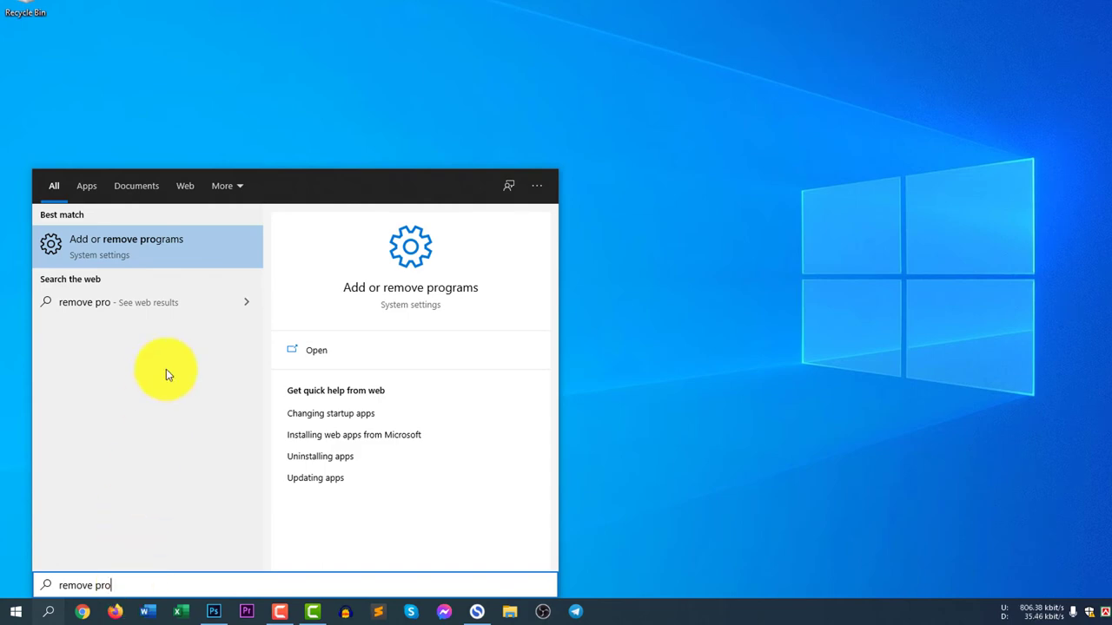
{"action": "left_click", "coordinate": [174, 241]}
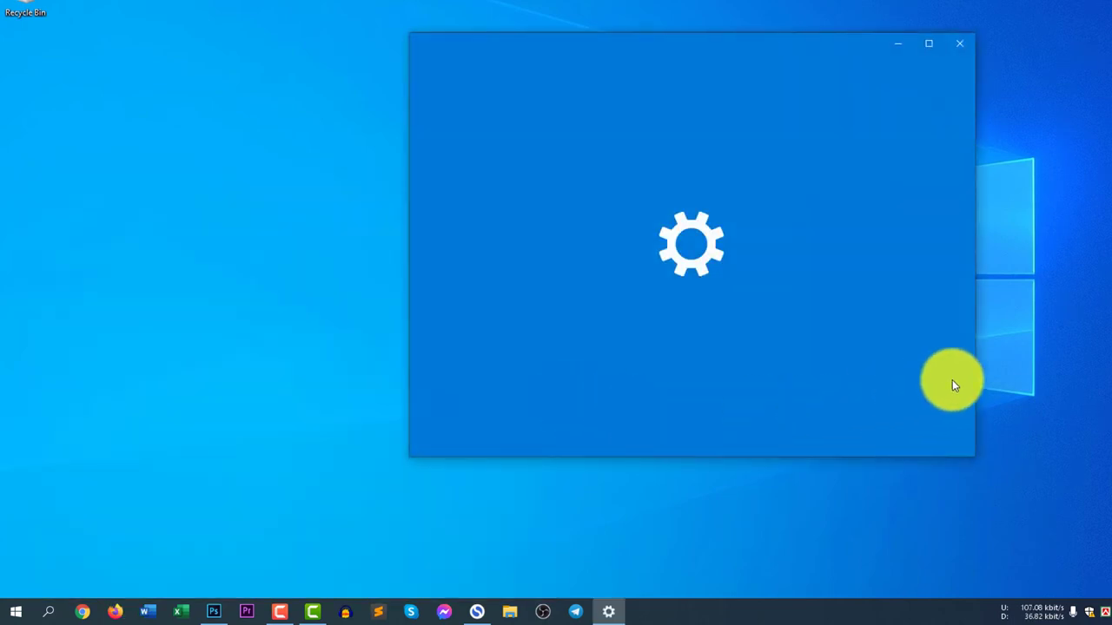
- Uninstall DroidCam Client from the installed apps, choose to reboot manually, and close Settings
{"action": "scroll", "coordinate": [946, 298], "scroll_direction": "down", "scroll_amount": 5}
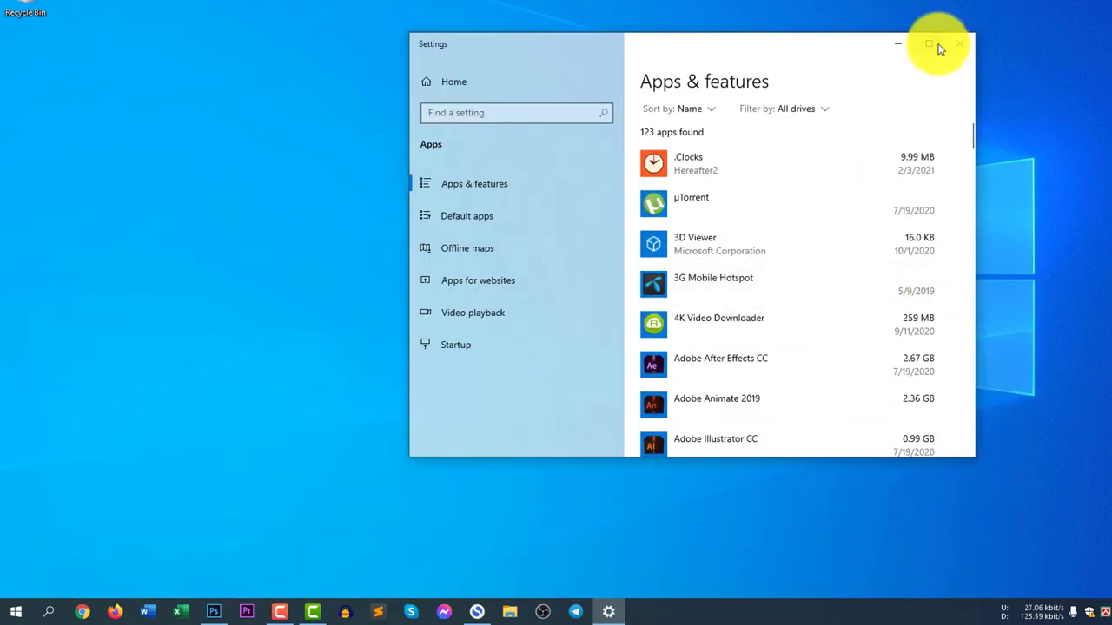
{"action": "scroll", "coordinate": [894, 356], "scroll_direction": "down", "scroll_amount": 10}
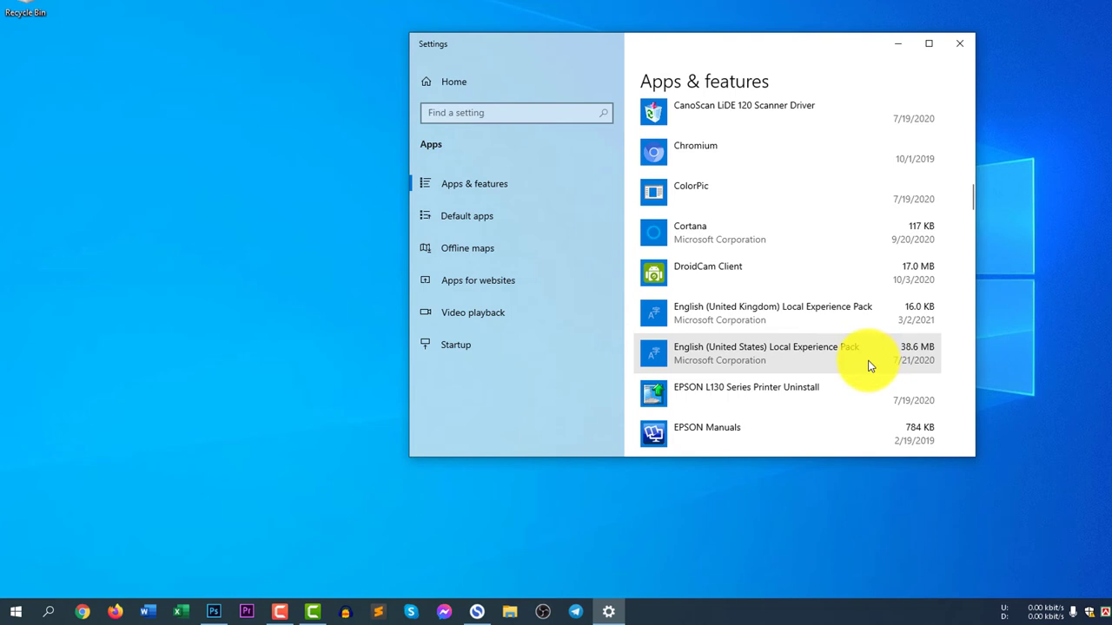
{"action": "left_click", "coordinate": [795, 281]}
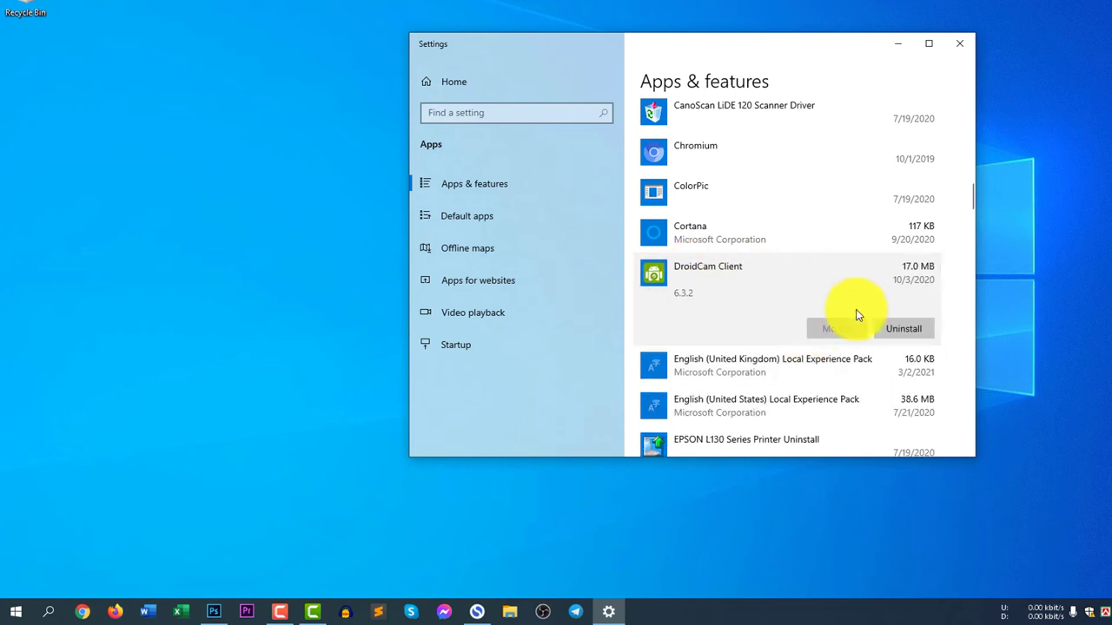
{"action": "left_click", "coordinate": [918, 329]}
{"action": "left_click", "coordinate": [935, 296]}
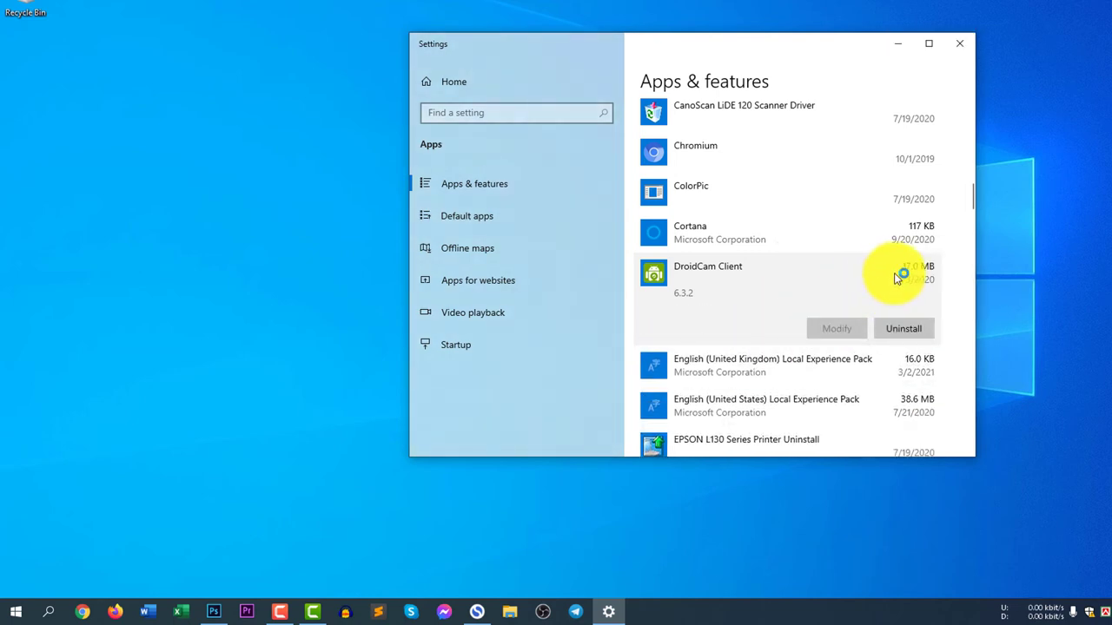
{"action": "left_click", "coordinate": [718, 363]}
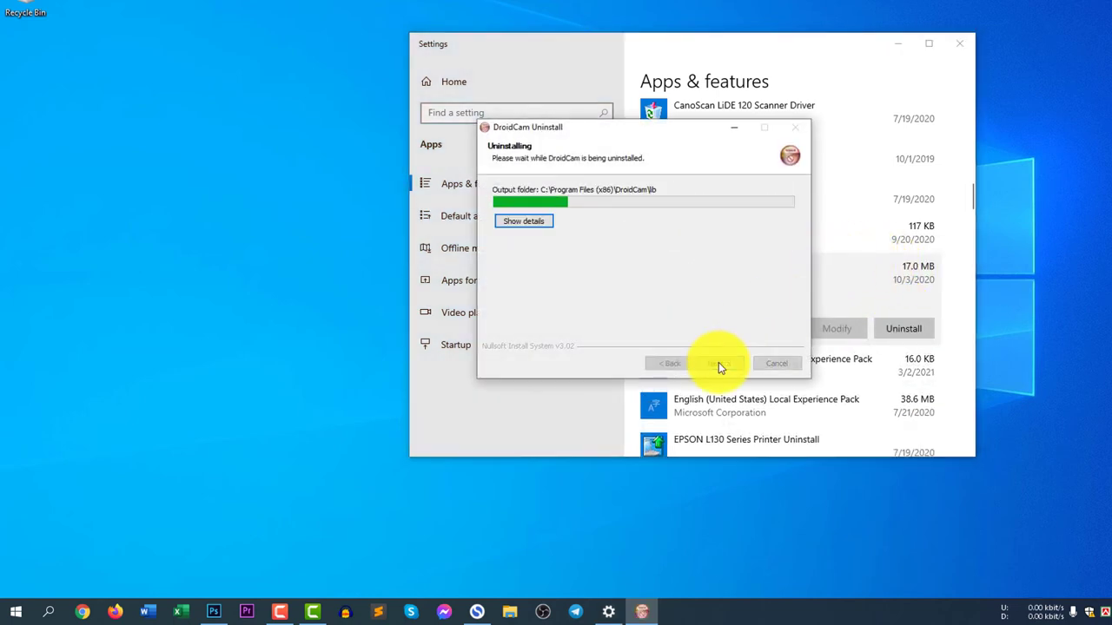
{"action": "left_click", "coordinate": [608, 268]}
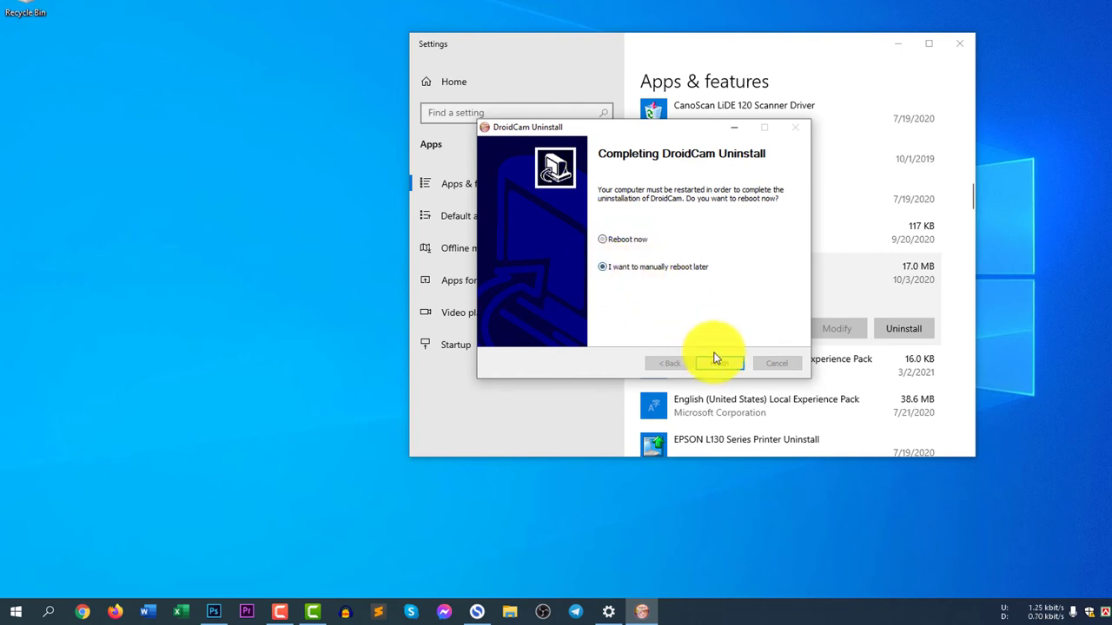
{"action": "left_click", "coordinate": [726, 362]}
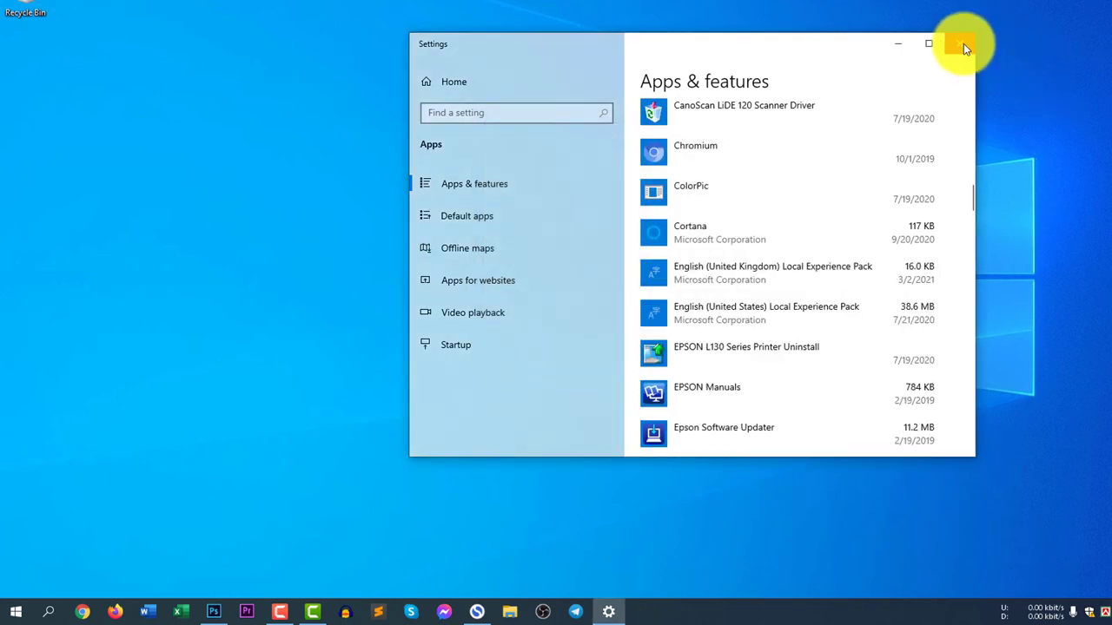
{"action": "left_click", "coordinate": [959, 43]}
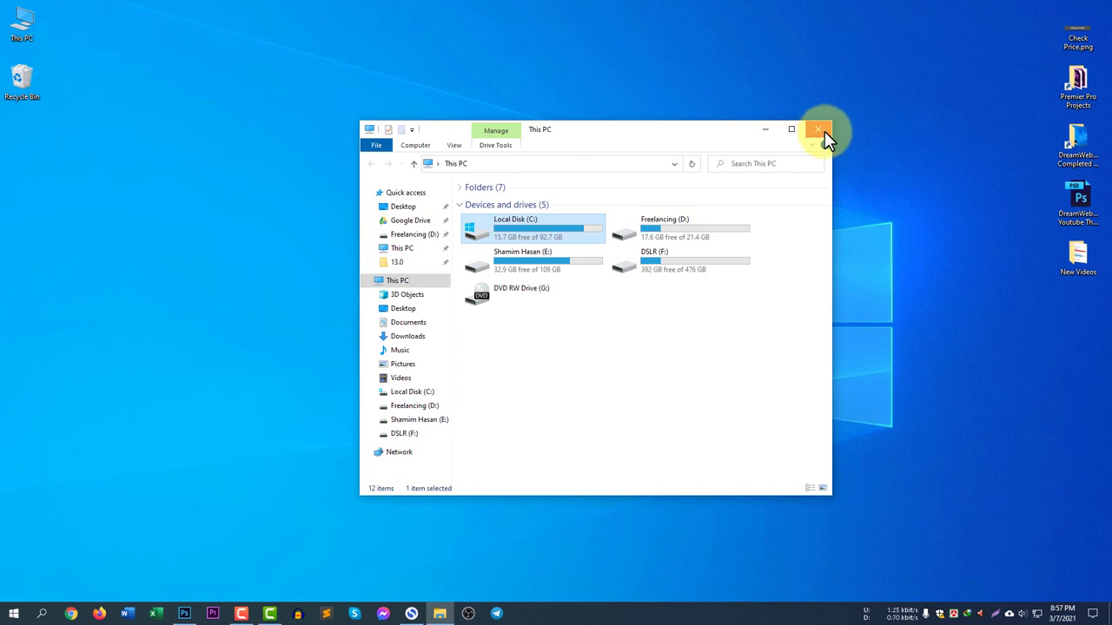
- View Screenshot_1.png from the New Videos folder and compare its free space for Local Disk (C:) with the current figure in This PC
{"action": "left_click_drag", "start_coordinate": [660, 138], "coordinate": [638, 139]}
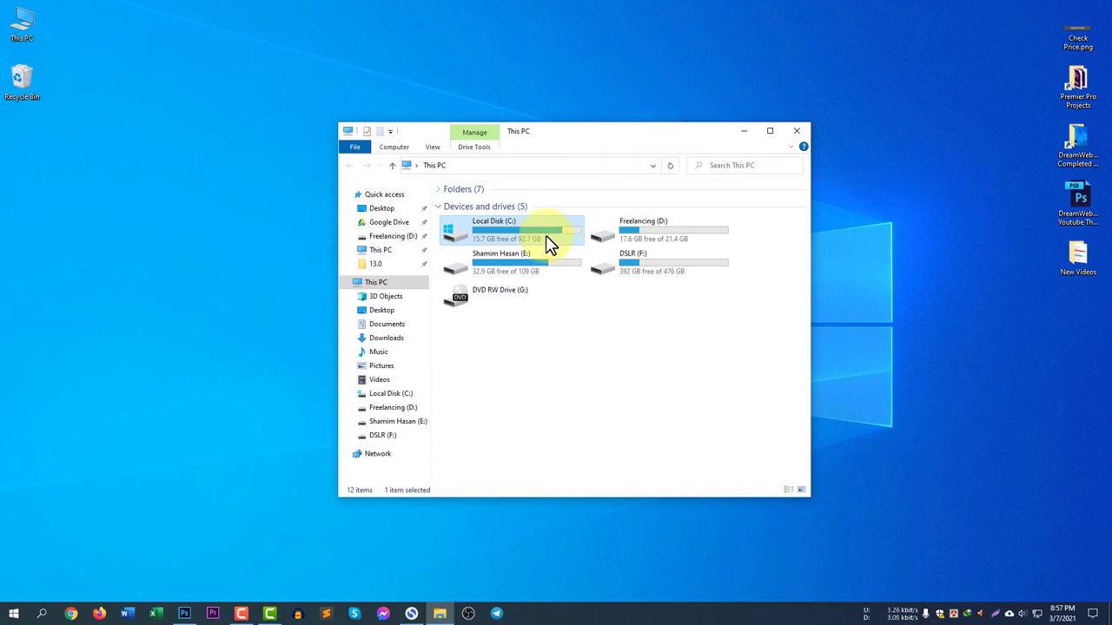
{"action": "double_click", "coordinate": [1075, 253]}
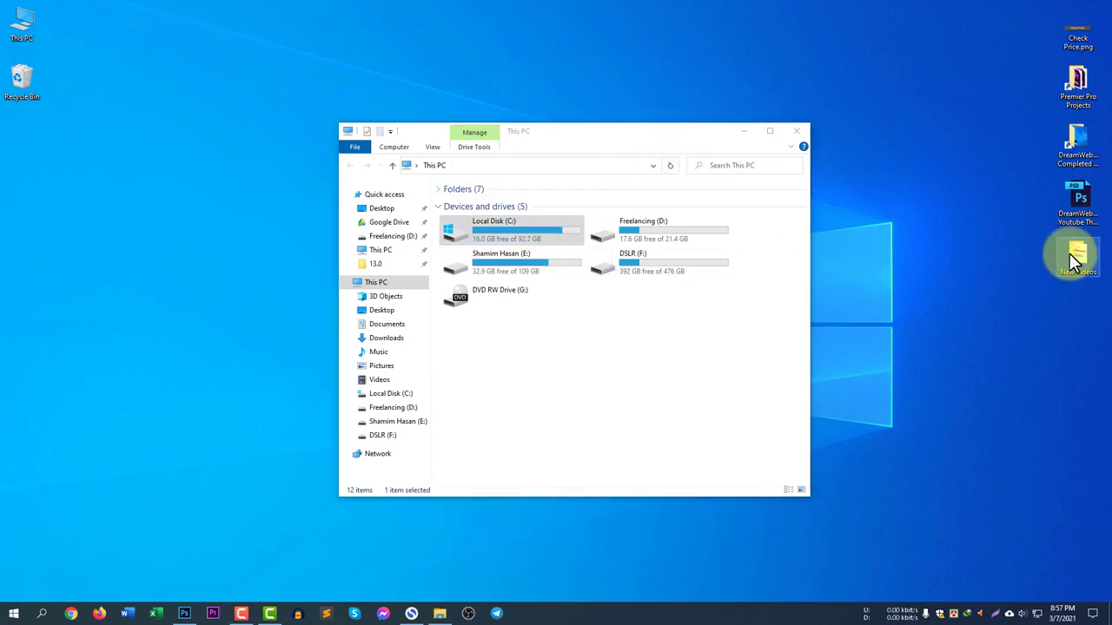
{"action": "left_click_drag", "start_coordinate": [454, 137], "coordinate": [658, 170]}
{"action": "left_click", "coordinate": [667, 259]}
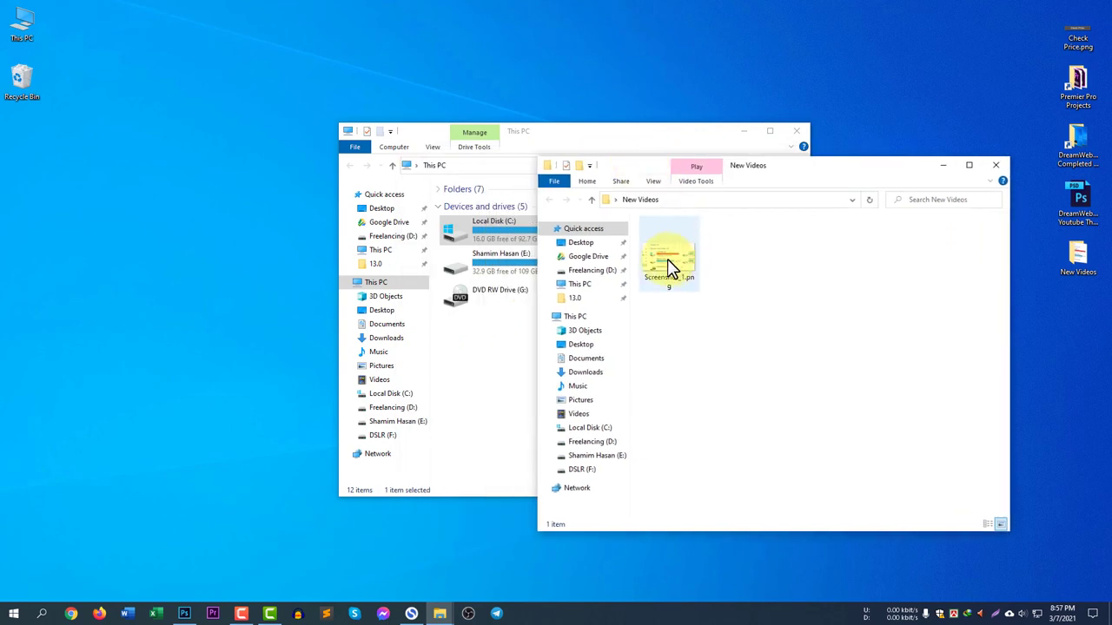
{"action": "double_click", "coordinate": [673, 271]}
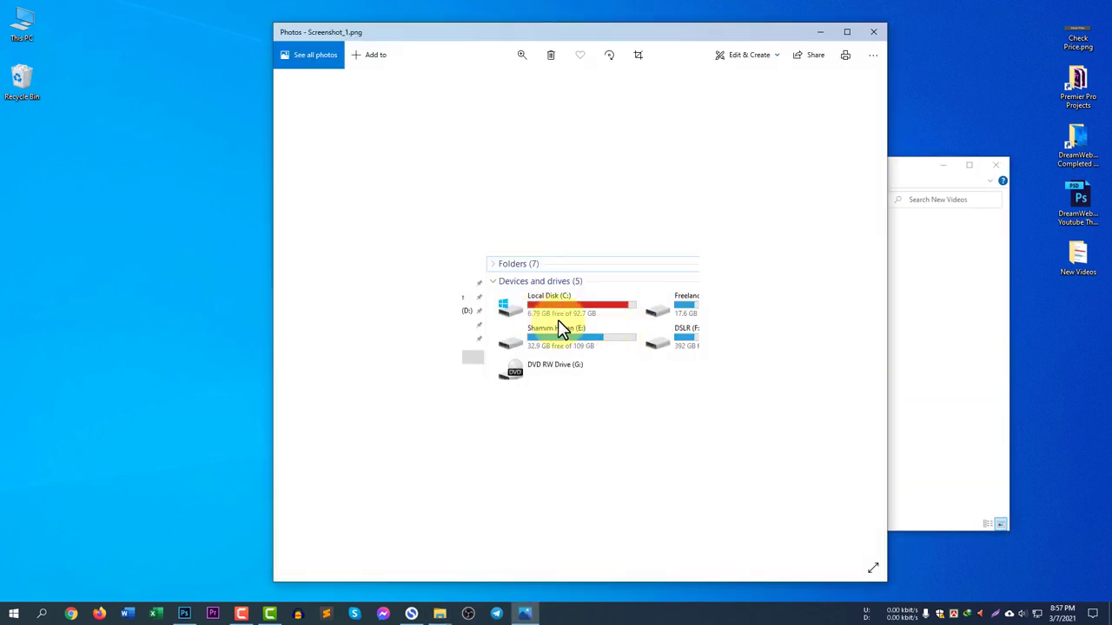
{"action": "left_click", "coordinate": [873, 32]}
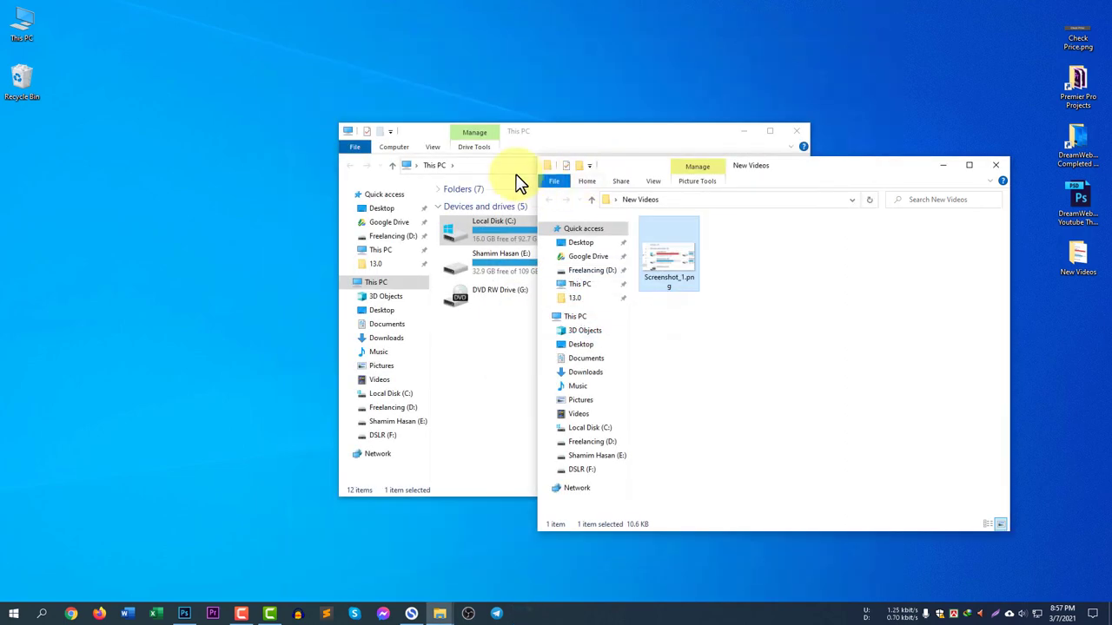
{"action": "left_click", "coordinate": [565, 137]}
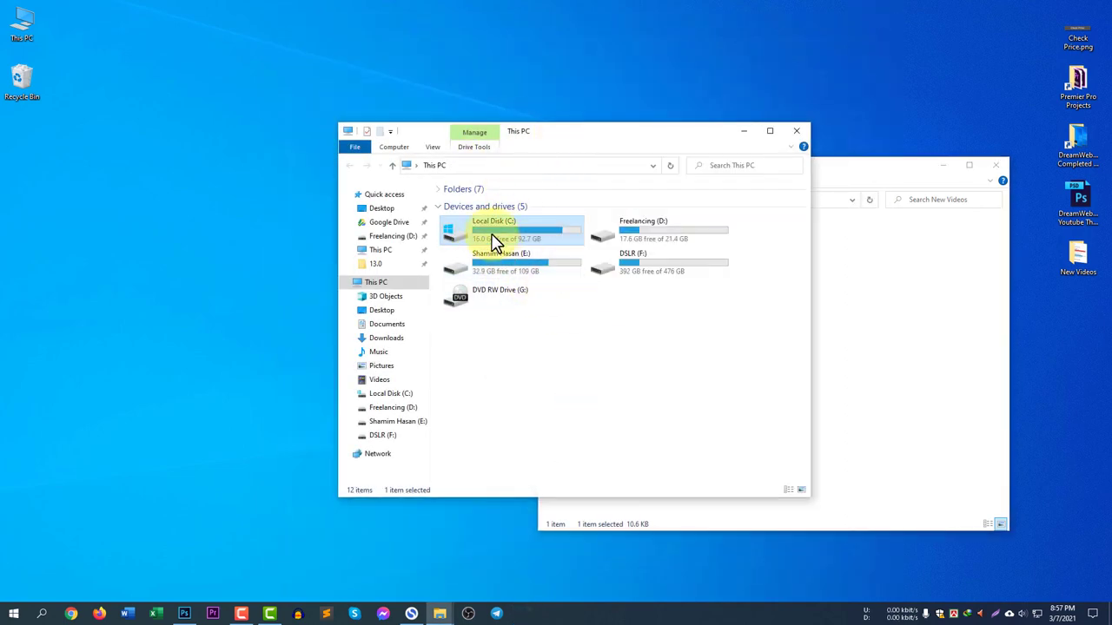
{"action": "left_click", "coordinate": [617, 361]}
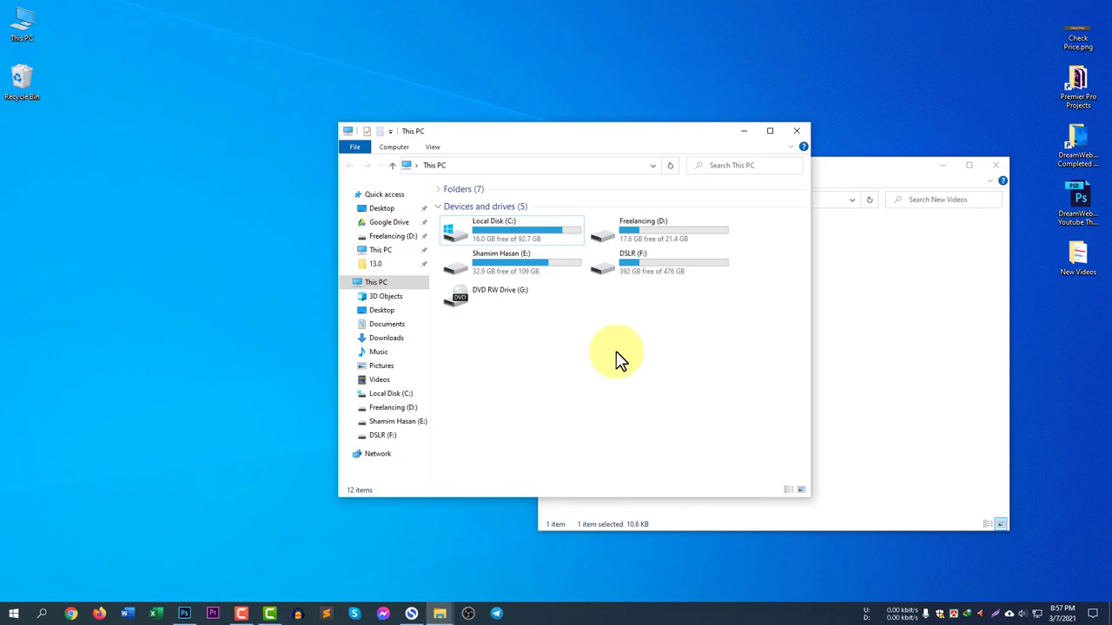